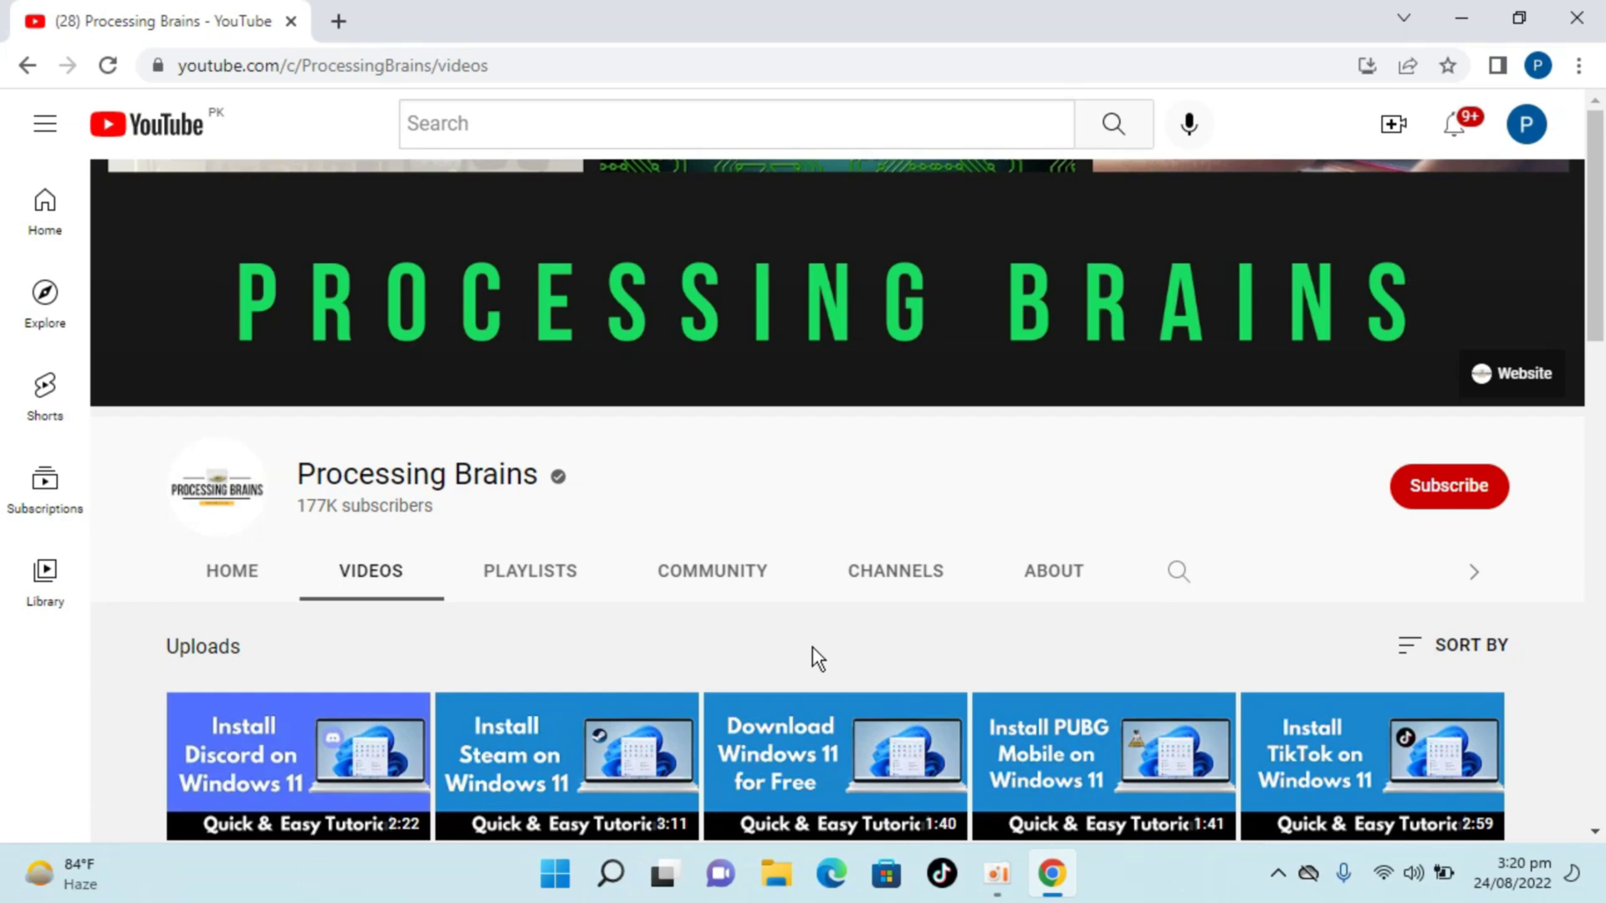
# Minimize the YouTube browser window to show the desktop with the Epic Games Launcher shortcut
pyautogui.click(1461, 10)
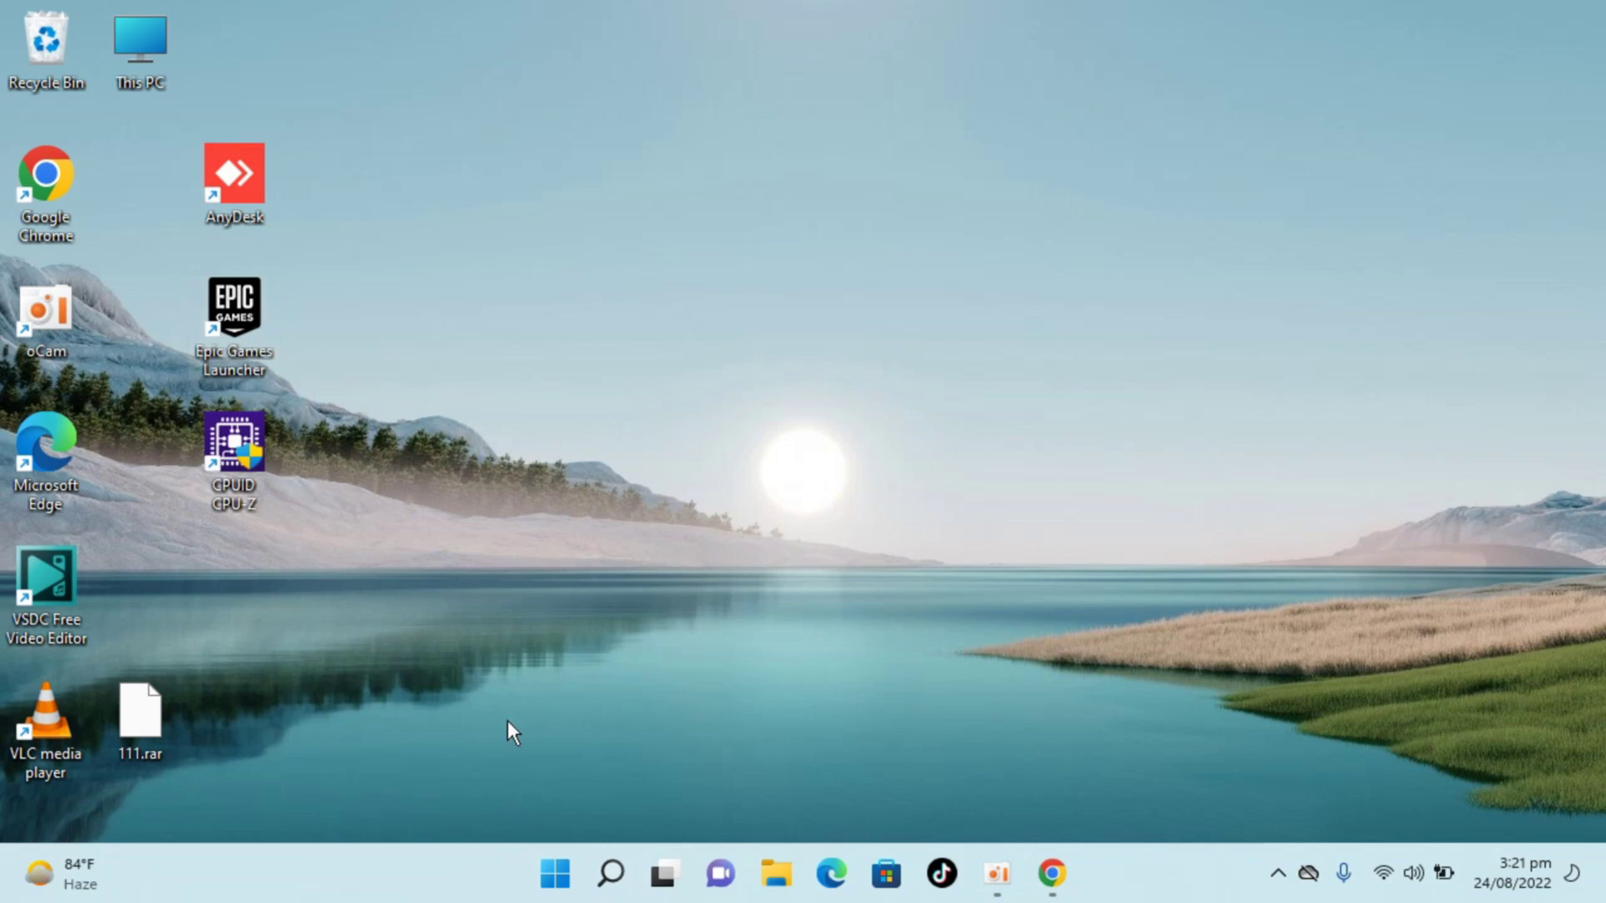
# Launch Settings by searching 'sett' from the taskbar, ending on the System page
pyautogui.click(603, 875)
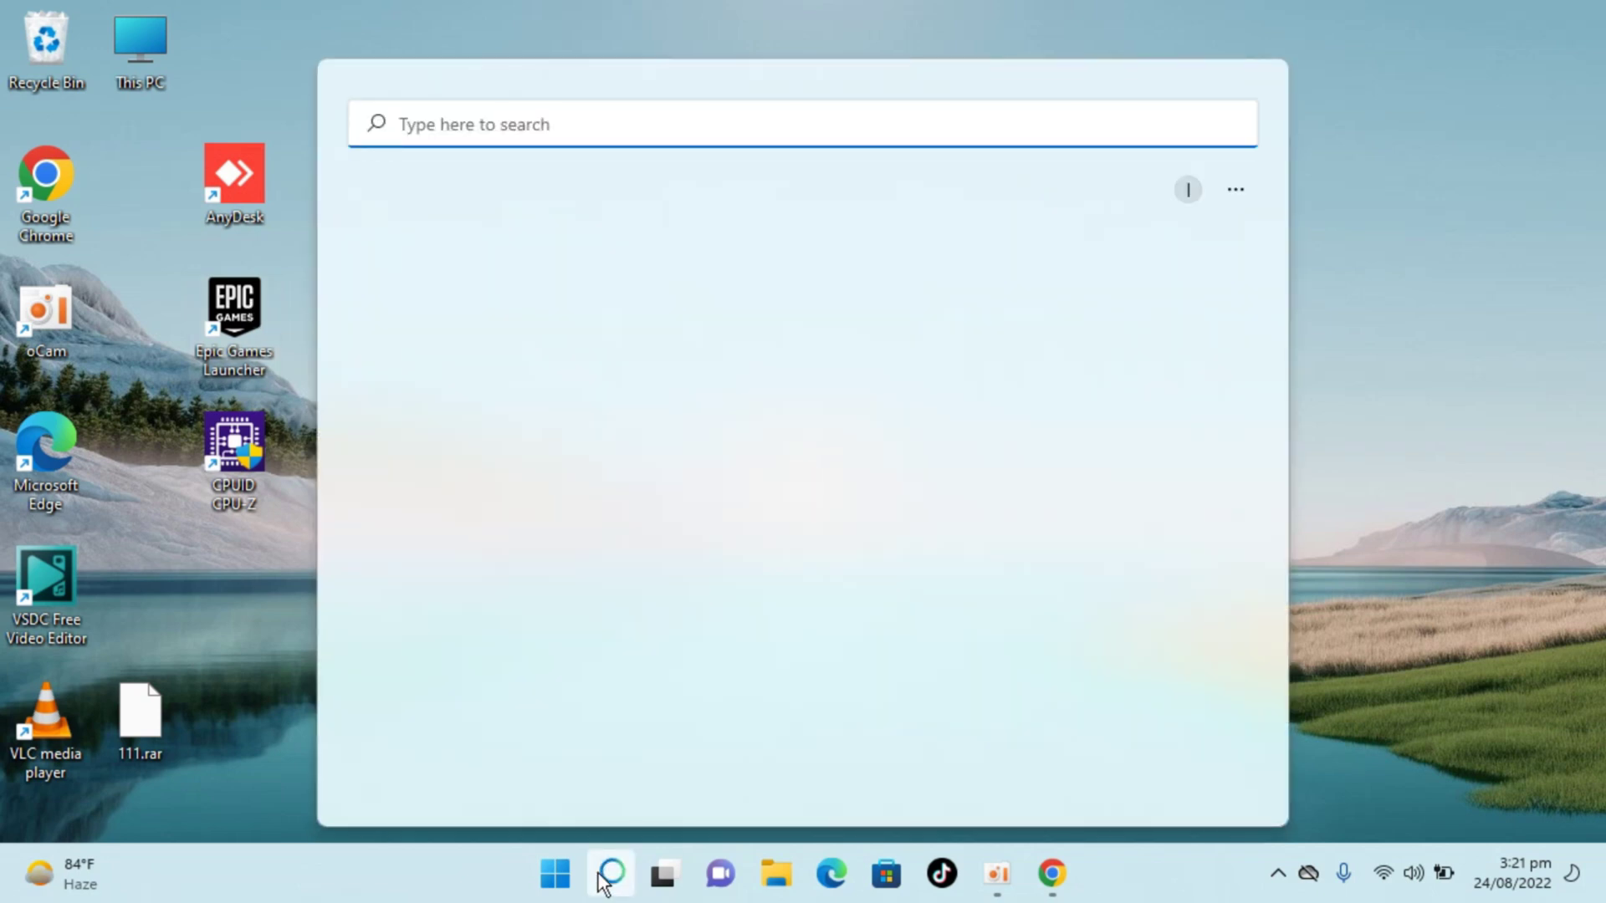
pyautogui.write('sett')
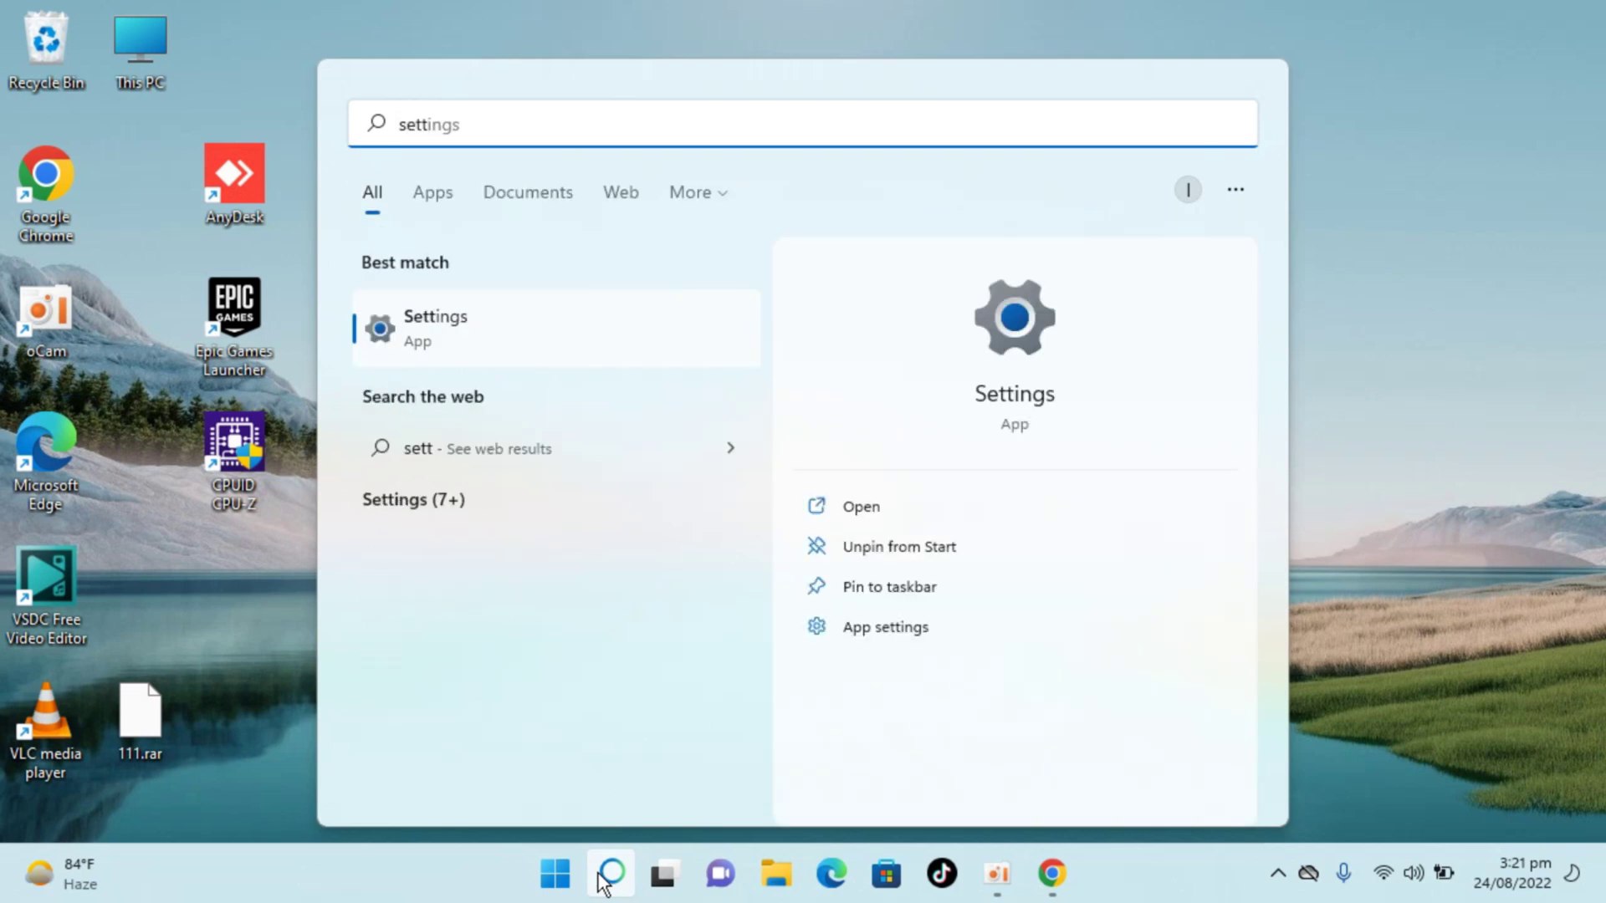
pyautogui.click(434, 324)
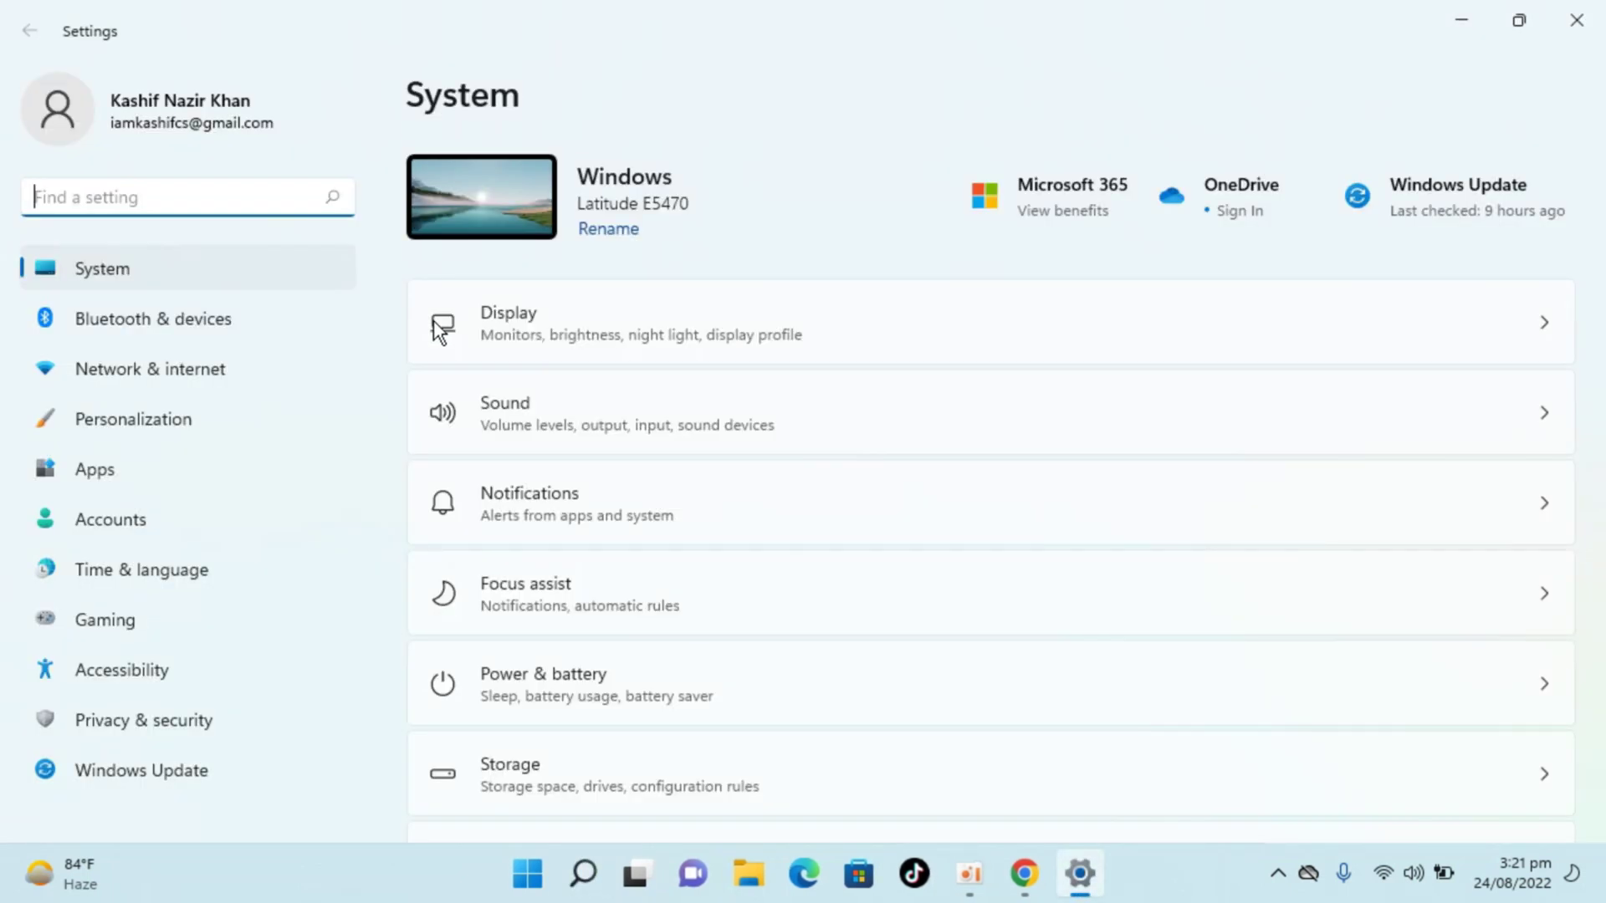
pyautogui.rightClick(523, 874)
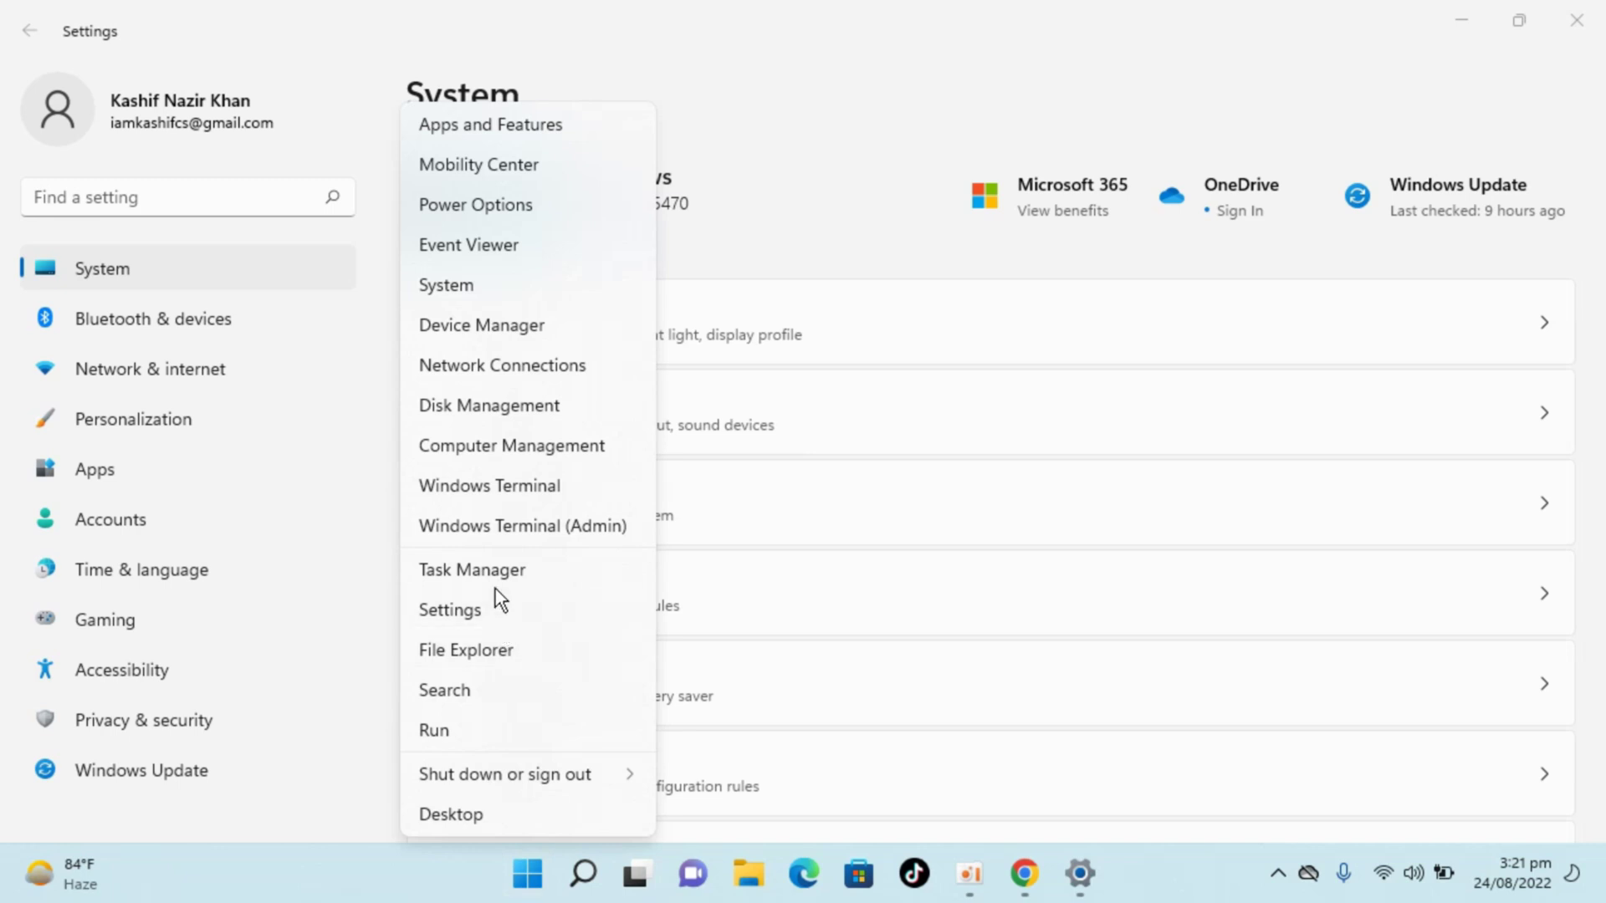
pyautogui.click(438, 612)
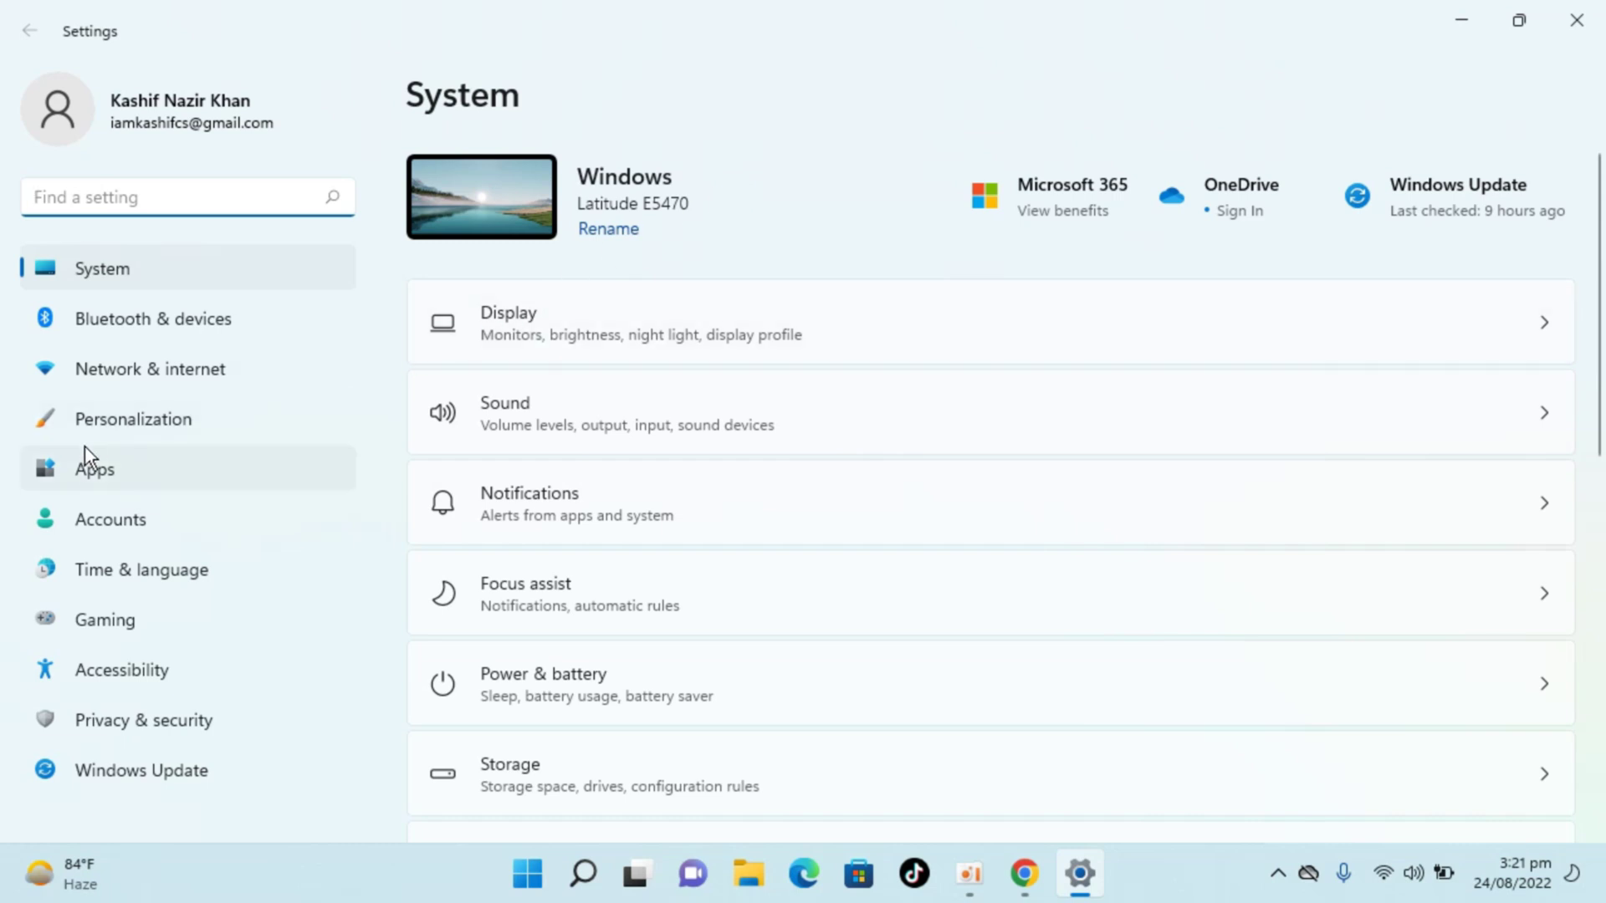
# Go to Apps > Apps & features and scroll down to the list of 56 apps
pyautogui.click(117, 481)
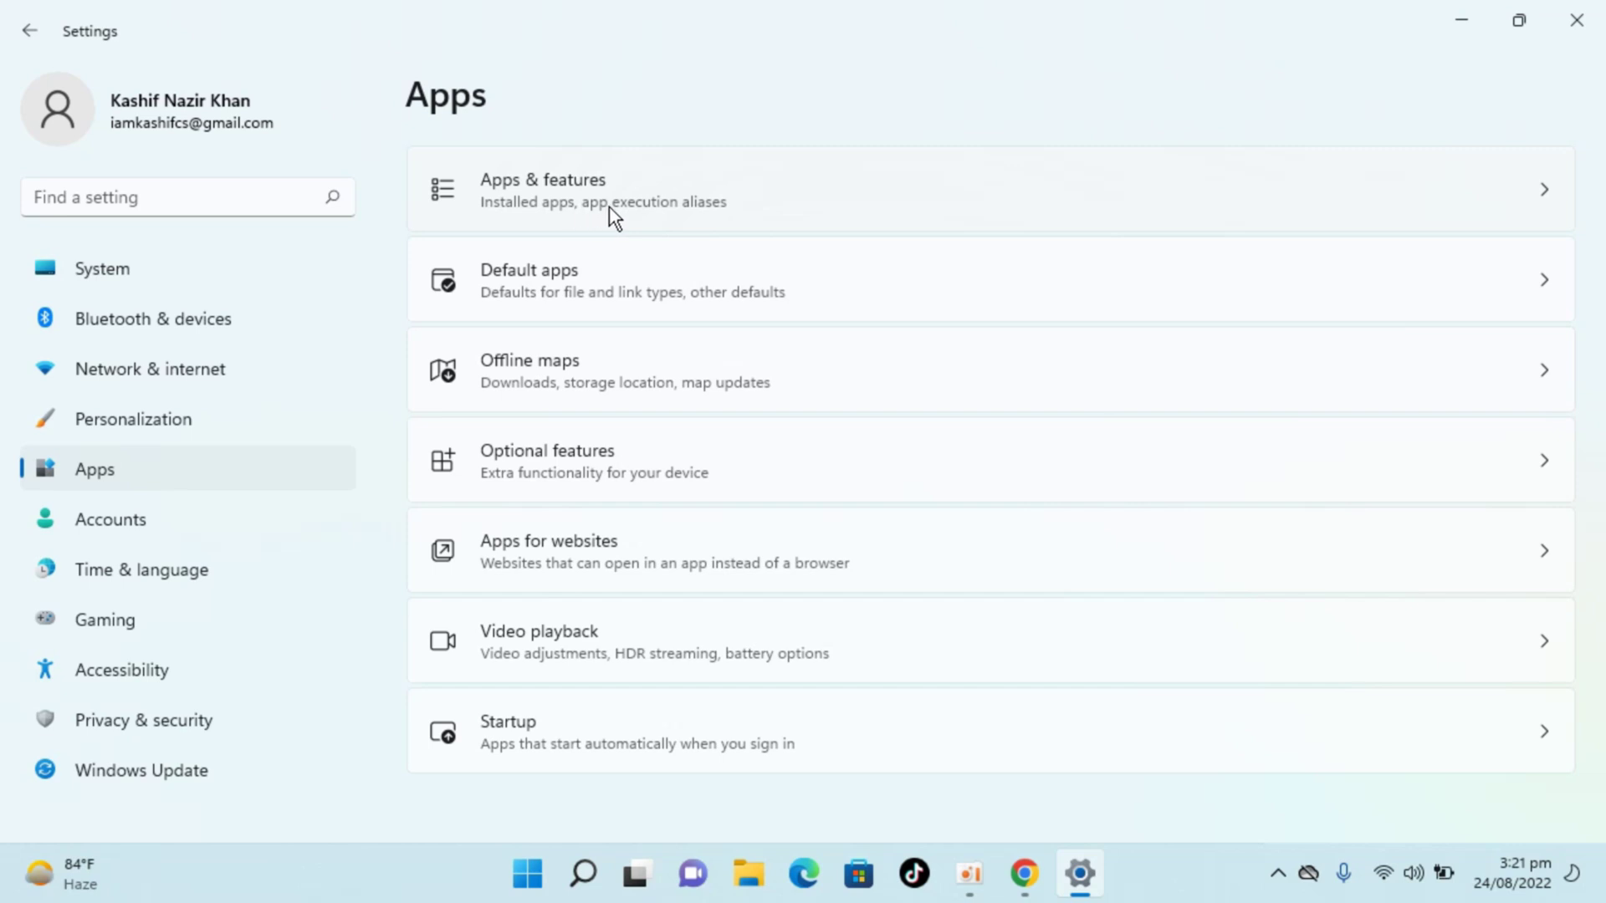
pyautogui.click(681, 222)
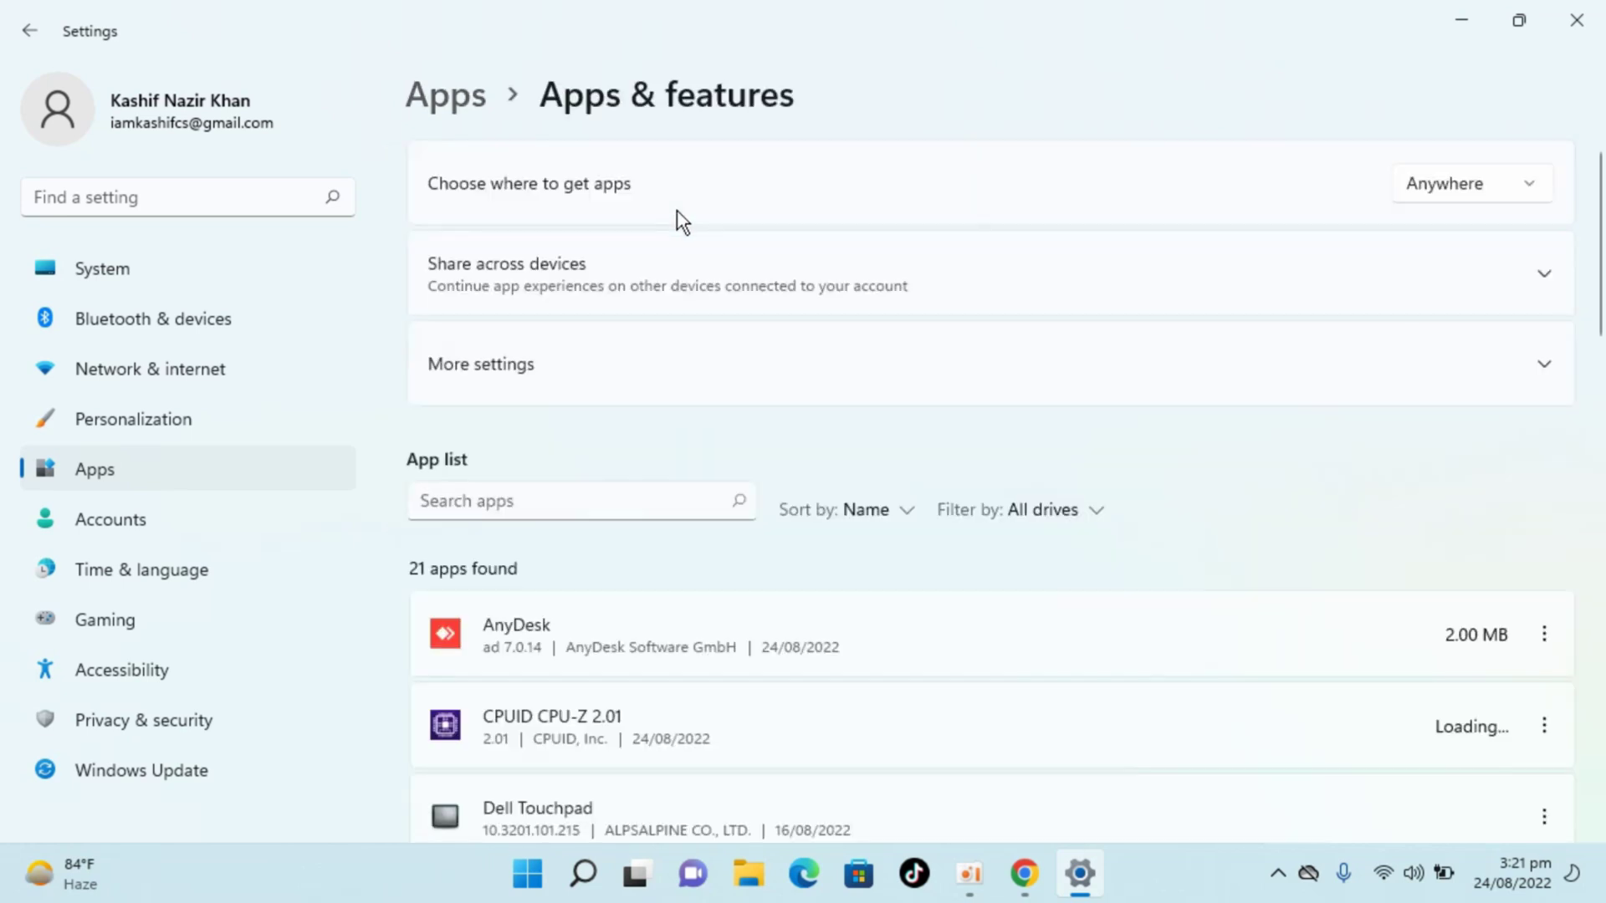
pyautogui.scroll(-2, 675, 216)
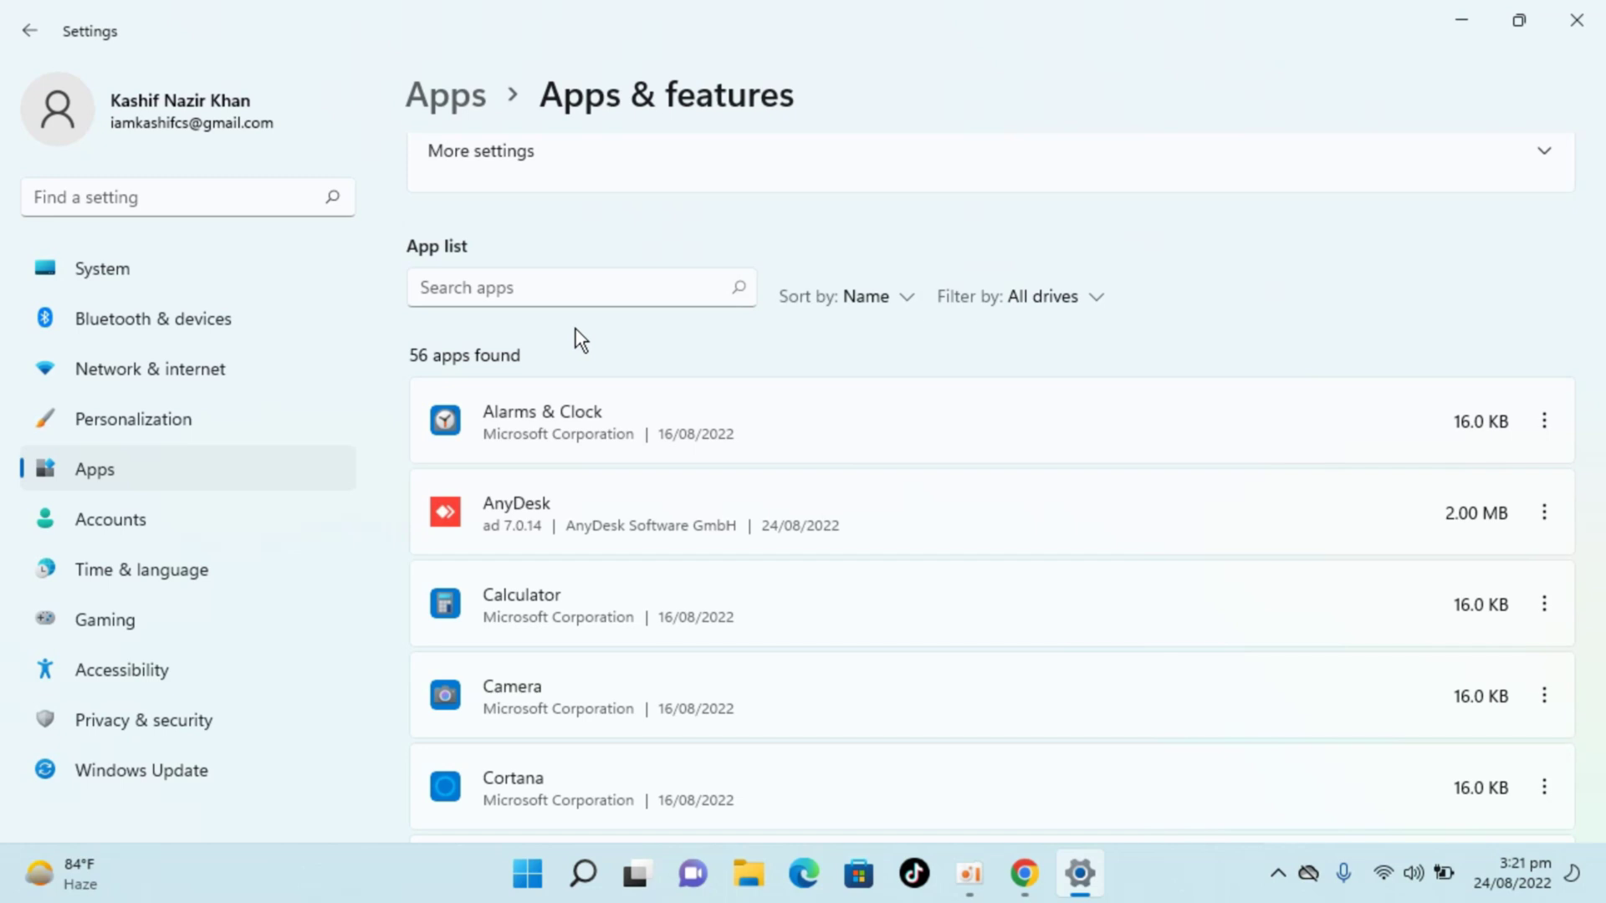
# Filter the app list by 'epi' and uninstall Epic Games Launcher, which reports it is still running
pyautogui.click(552, 285)
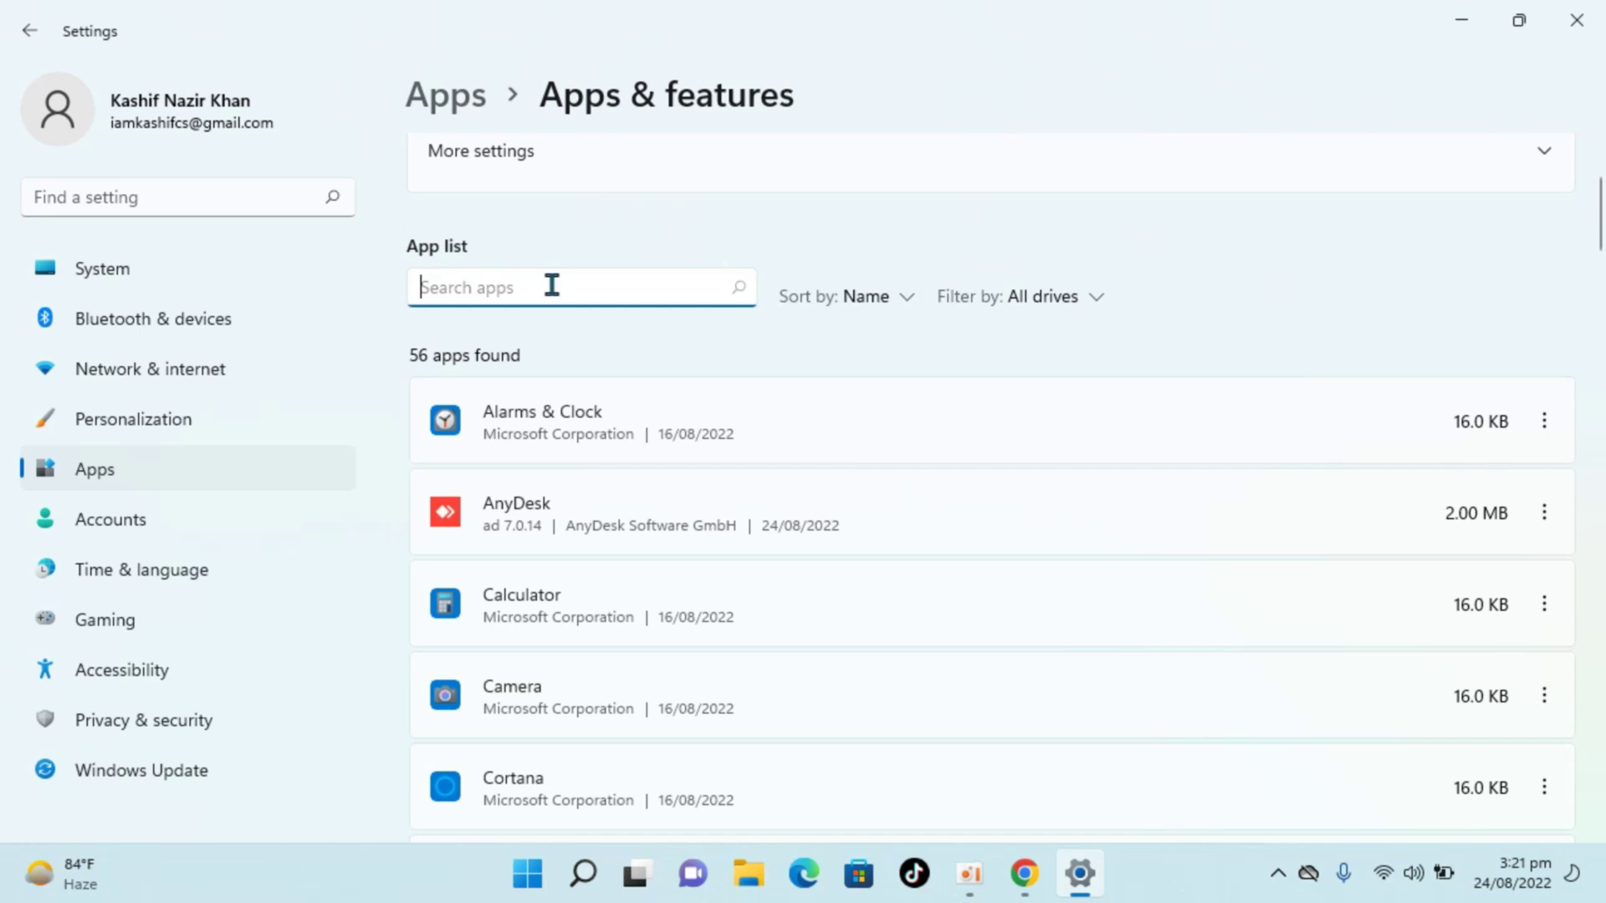
pyautogui.write('epi')
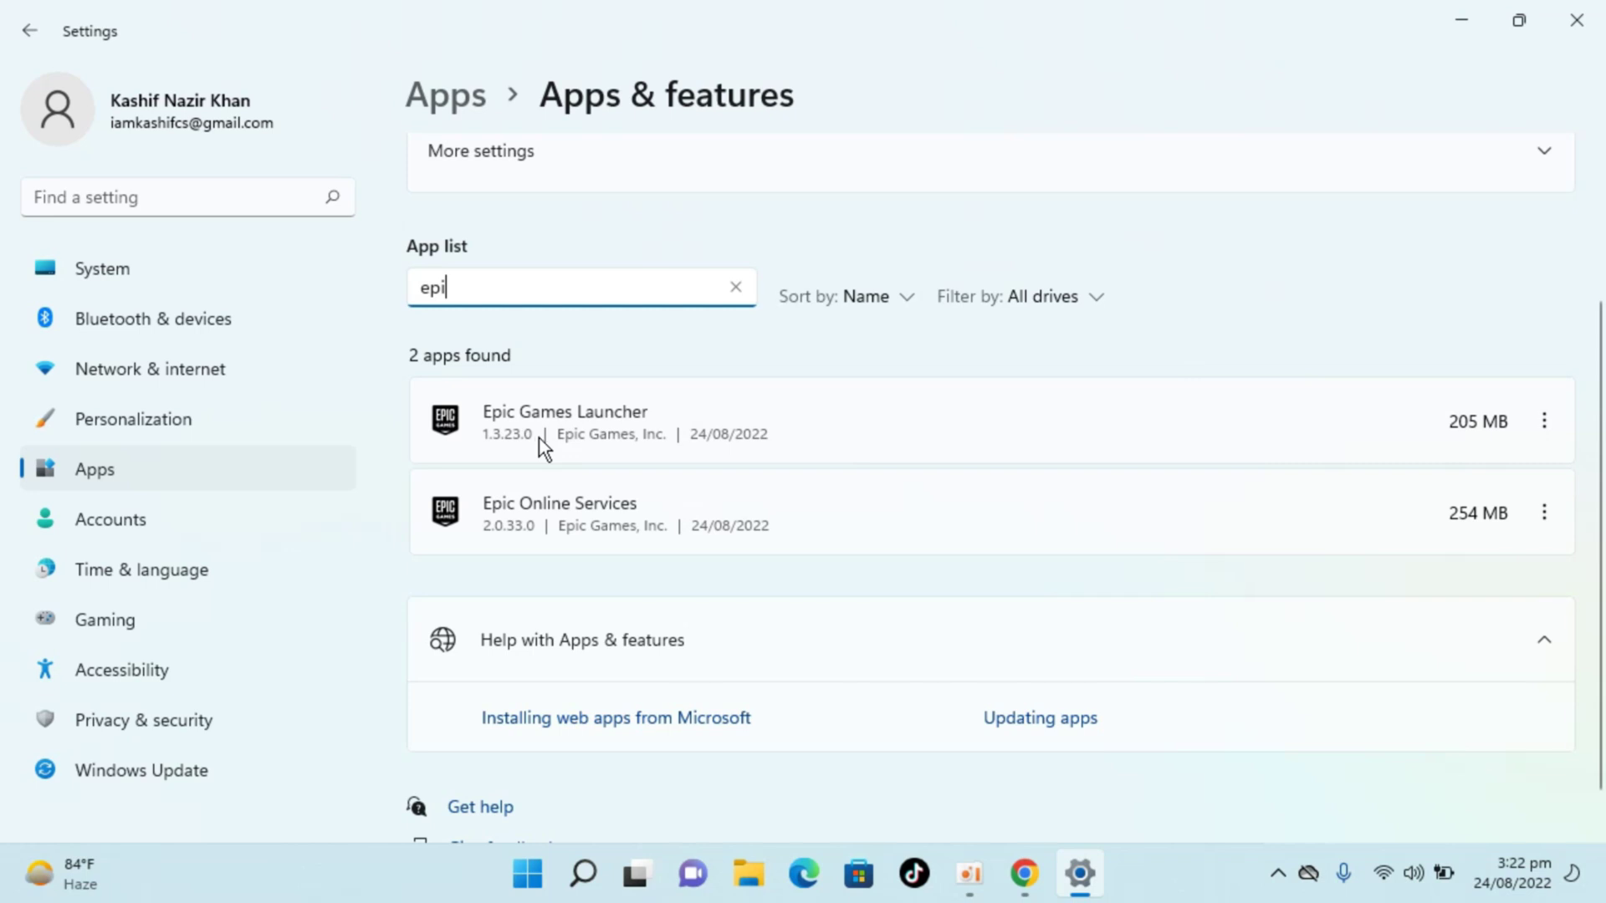
pyautogui.click(1545, 422)
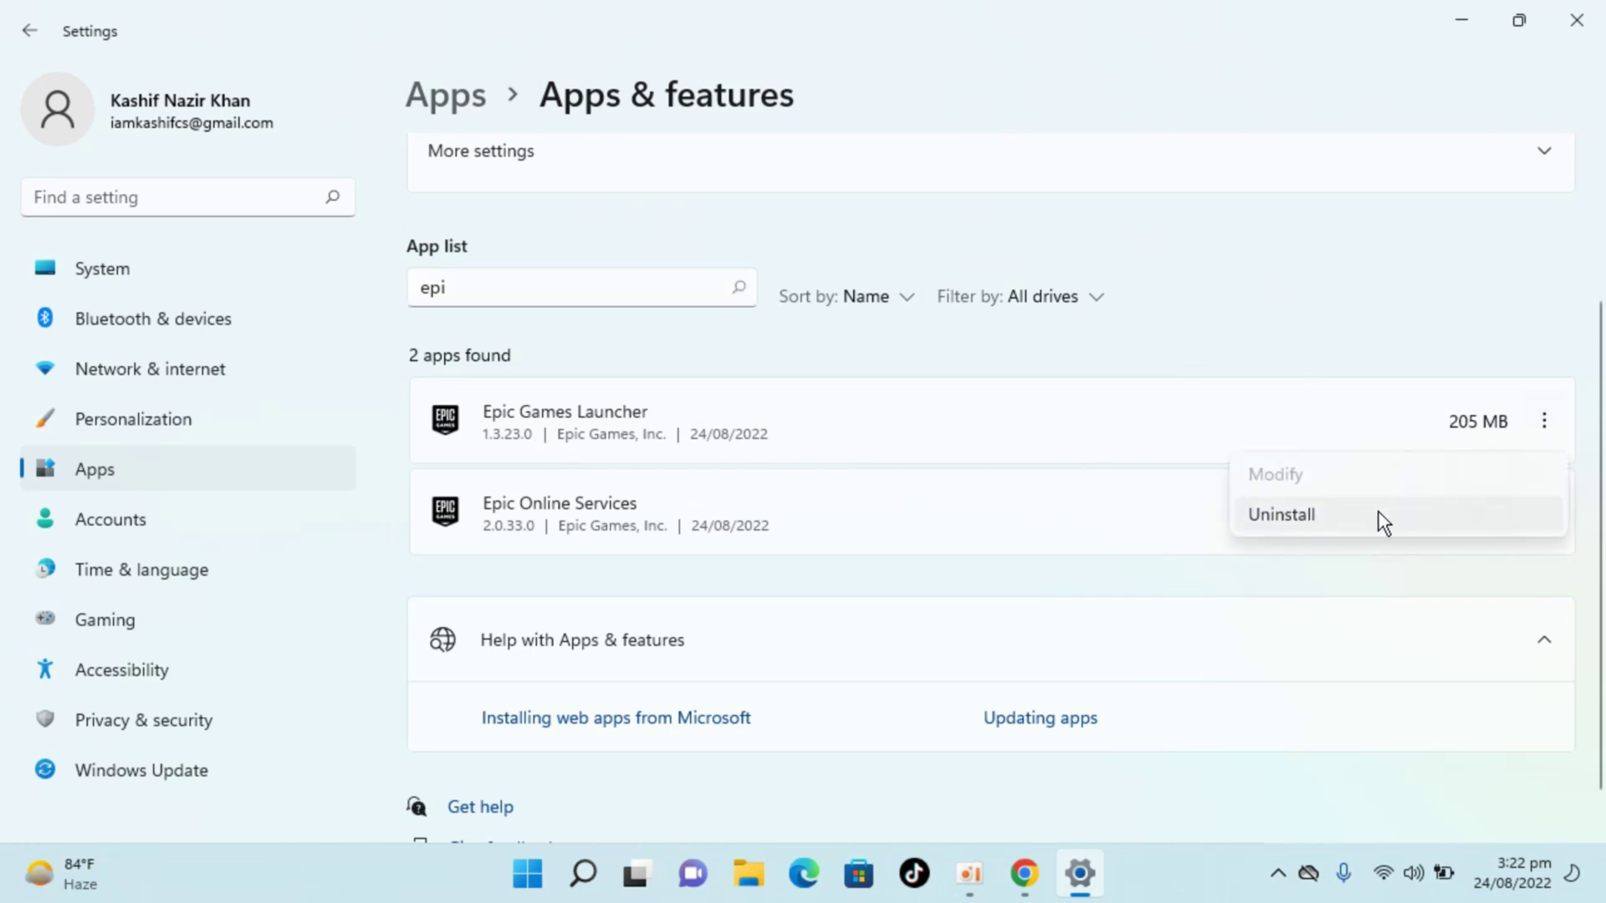
pyautogui.click(1333, 542)
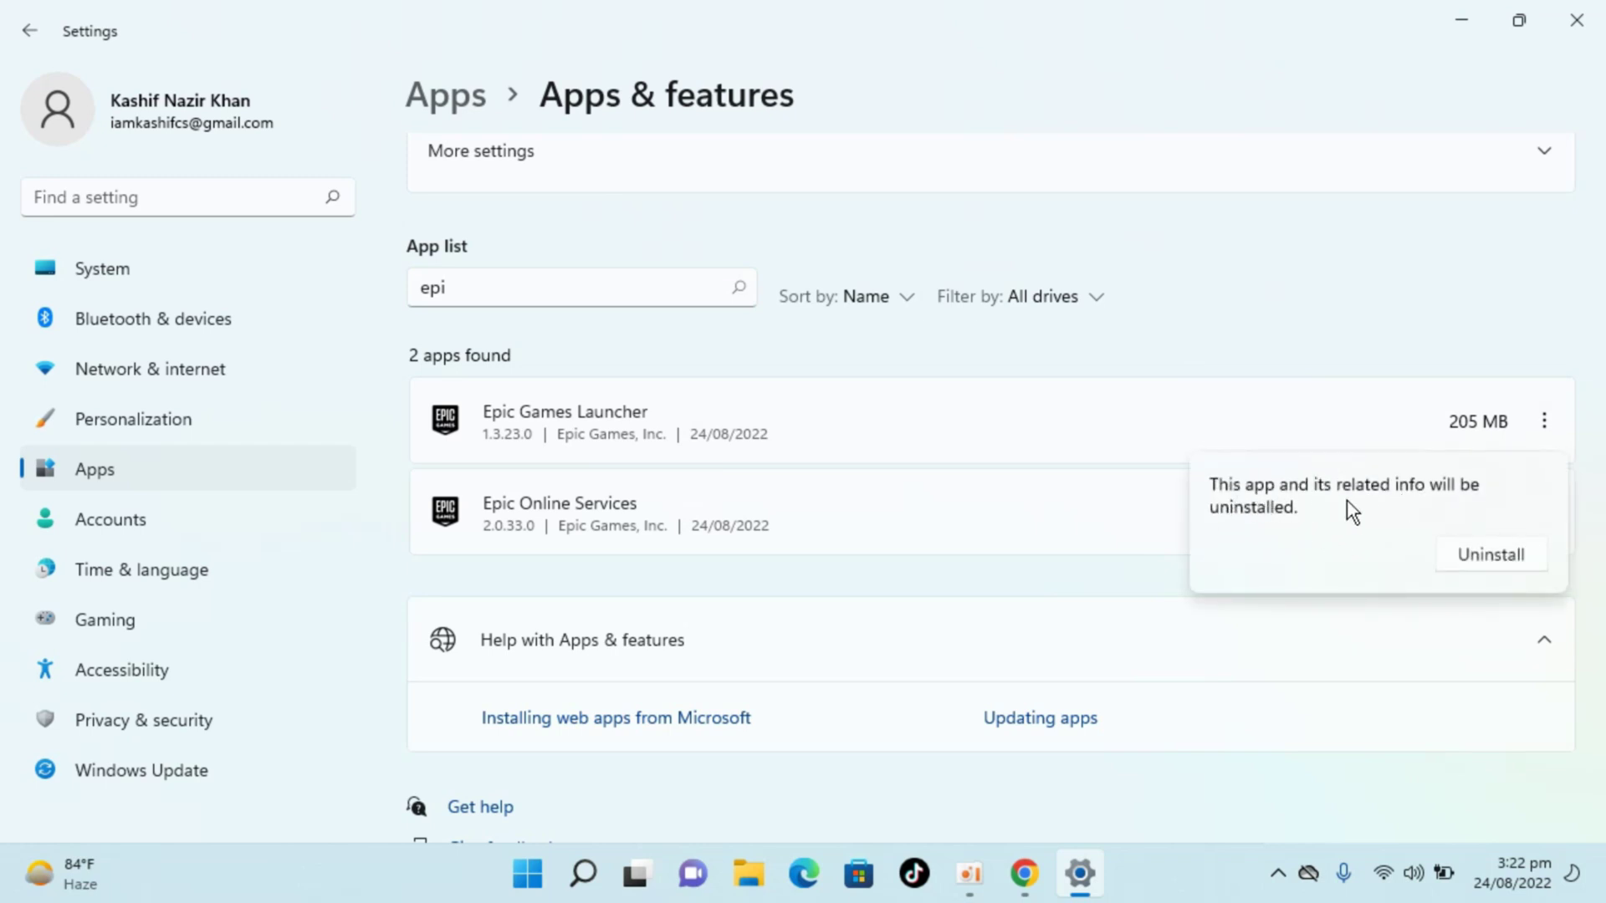
pyautogui.click(1478, 555)
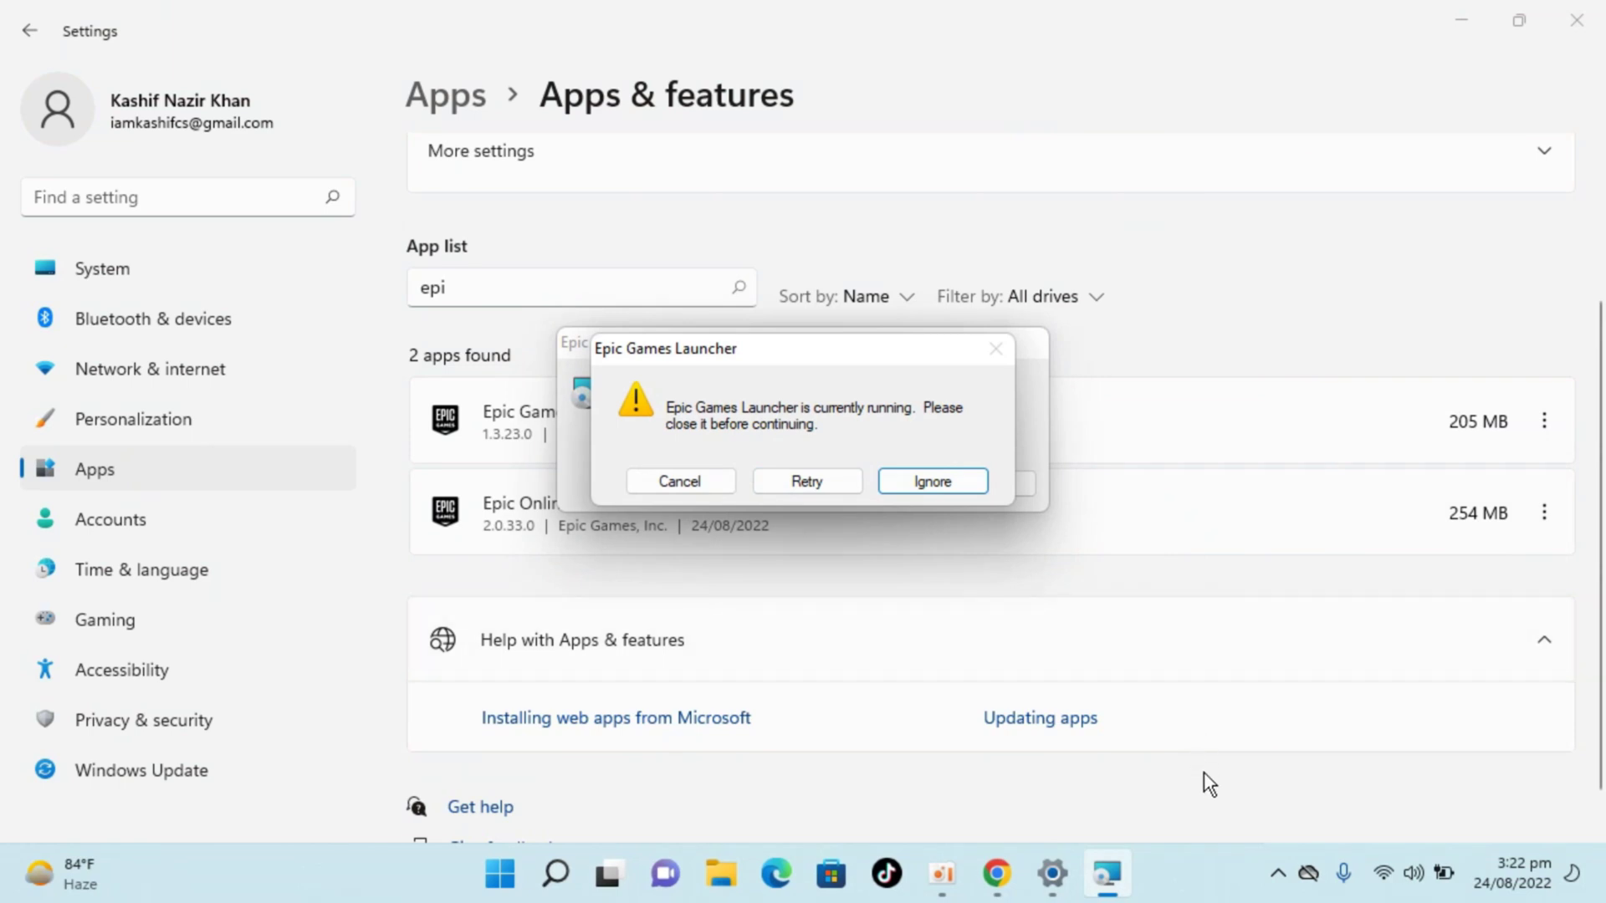
# Exit Epic Games Launcher from the system tray and retry the uninstall
pyautogui.click(1275, 875)
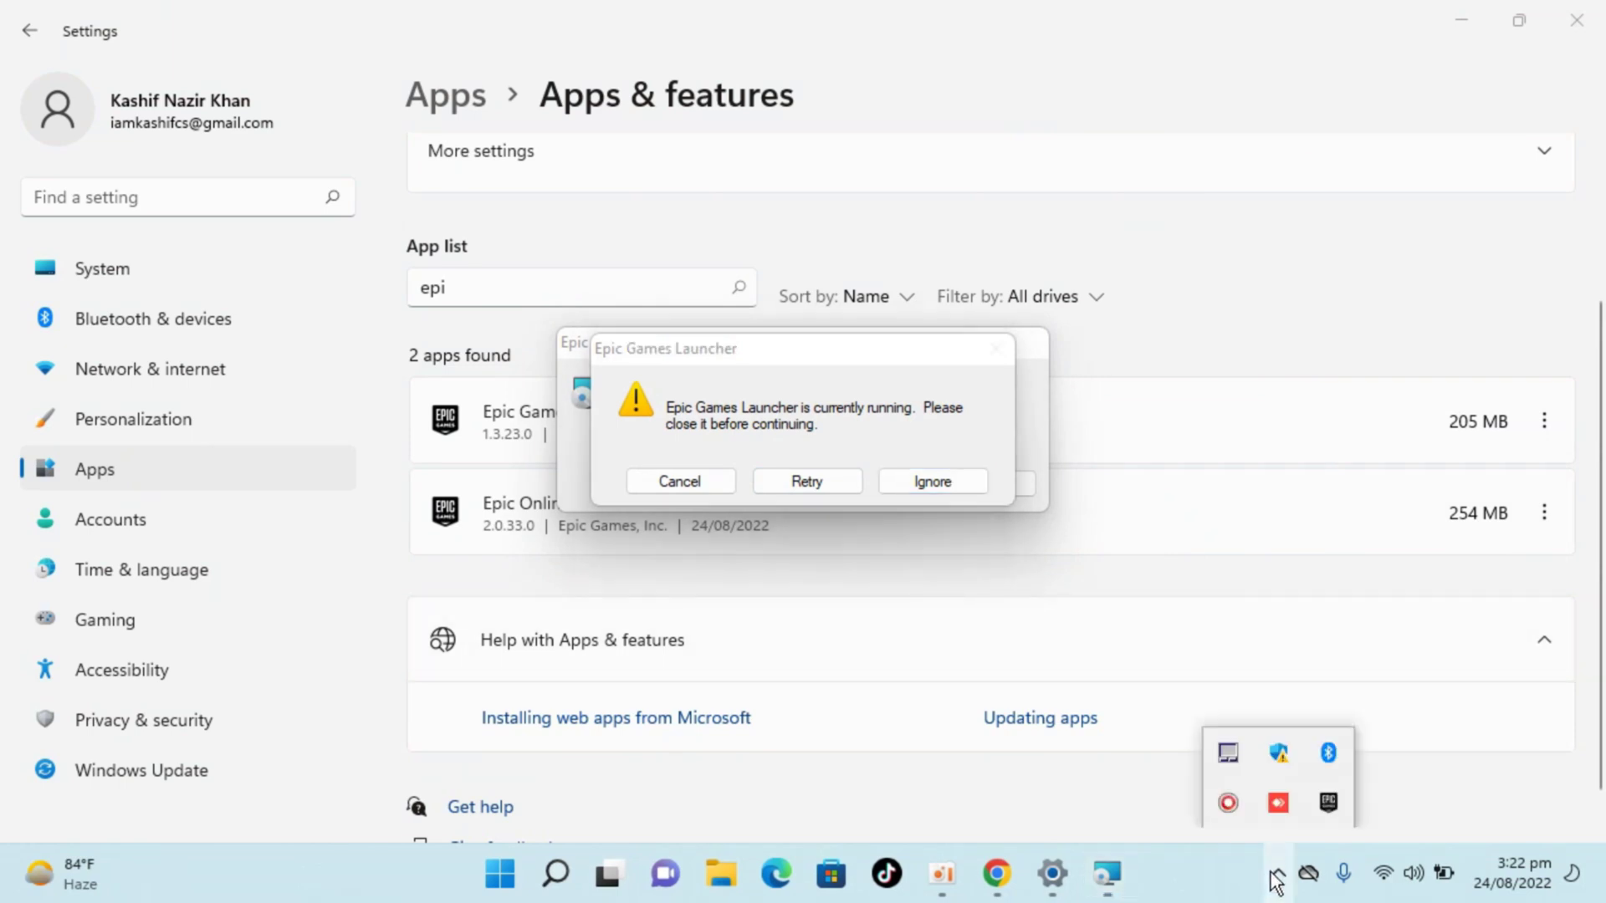
pyautogui.rightClick(1323, 803)
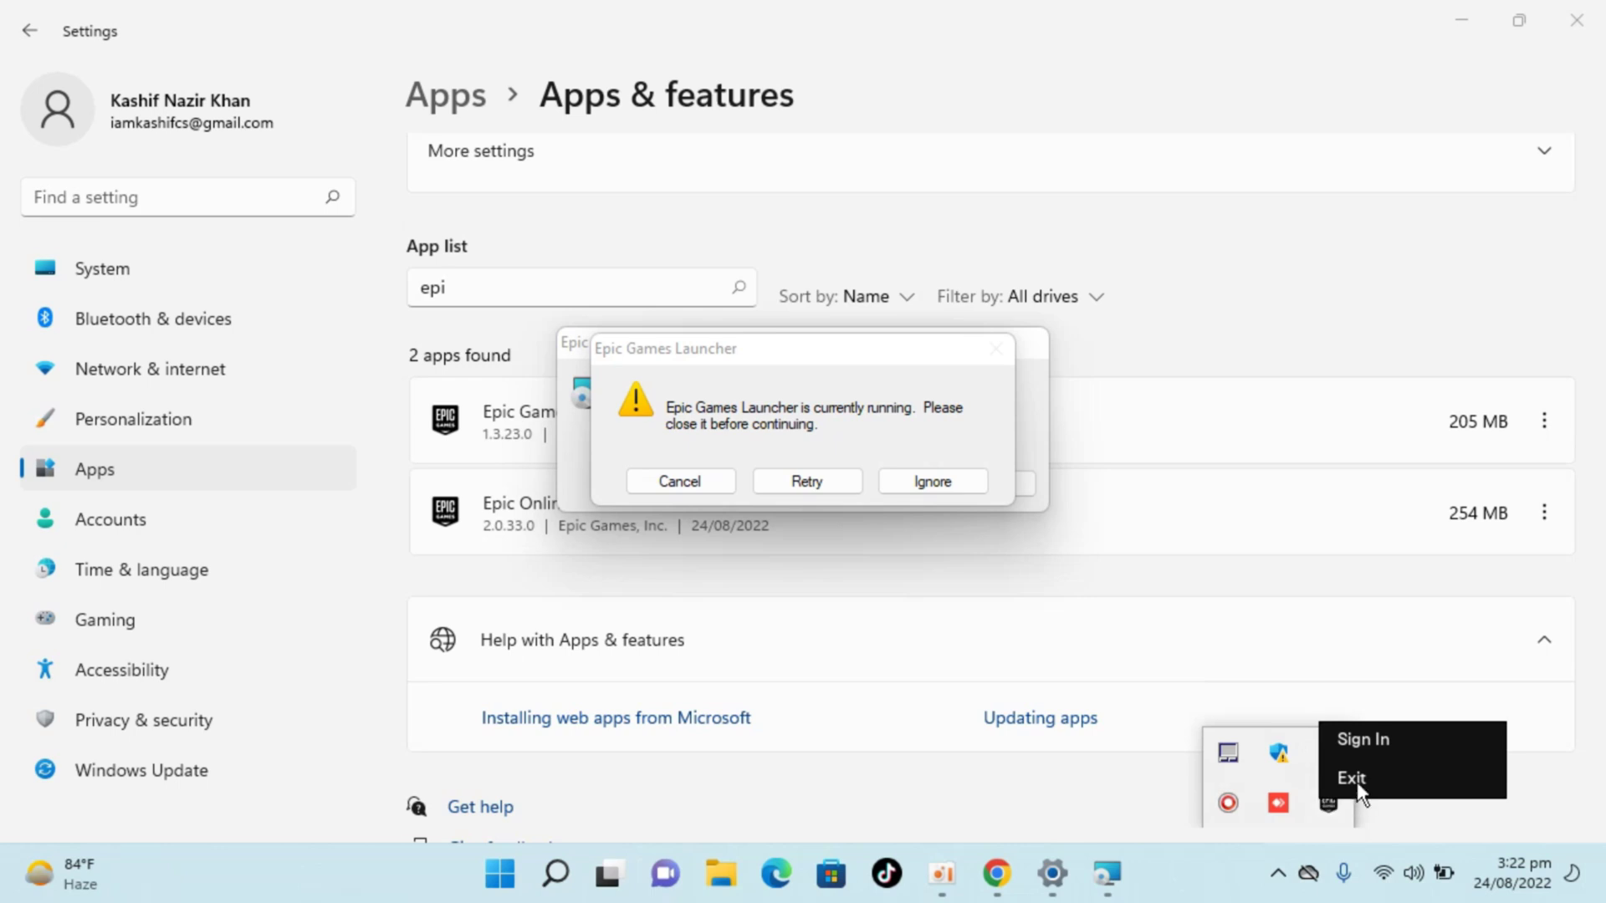
pyautogui.click(1353, 778)
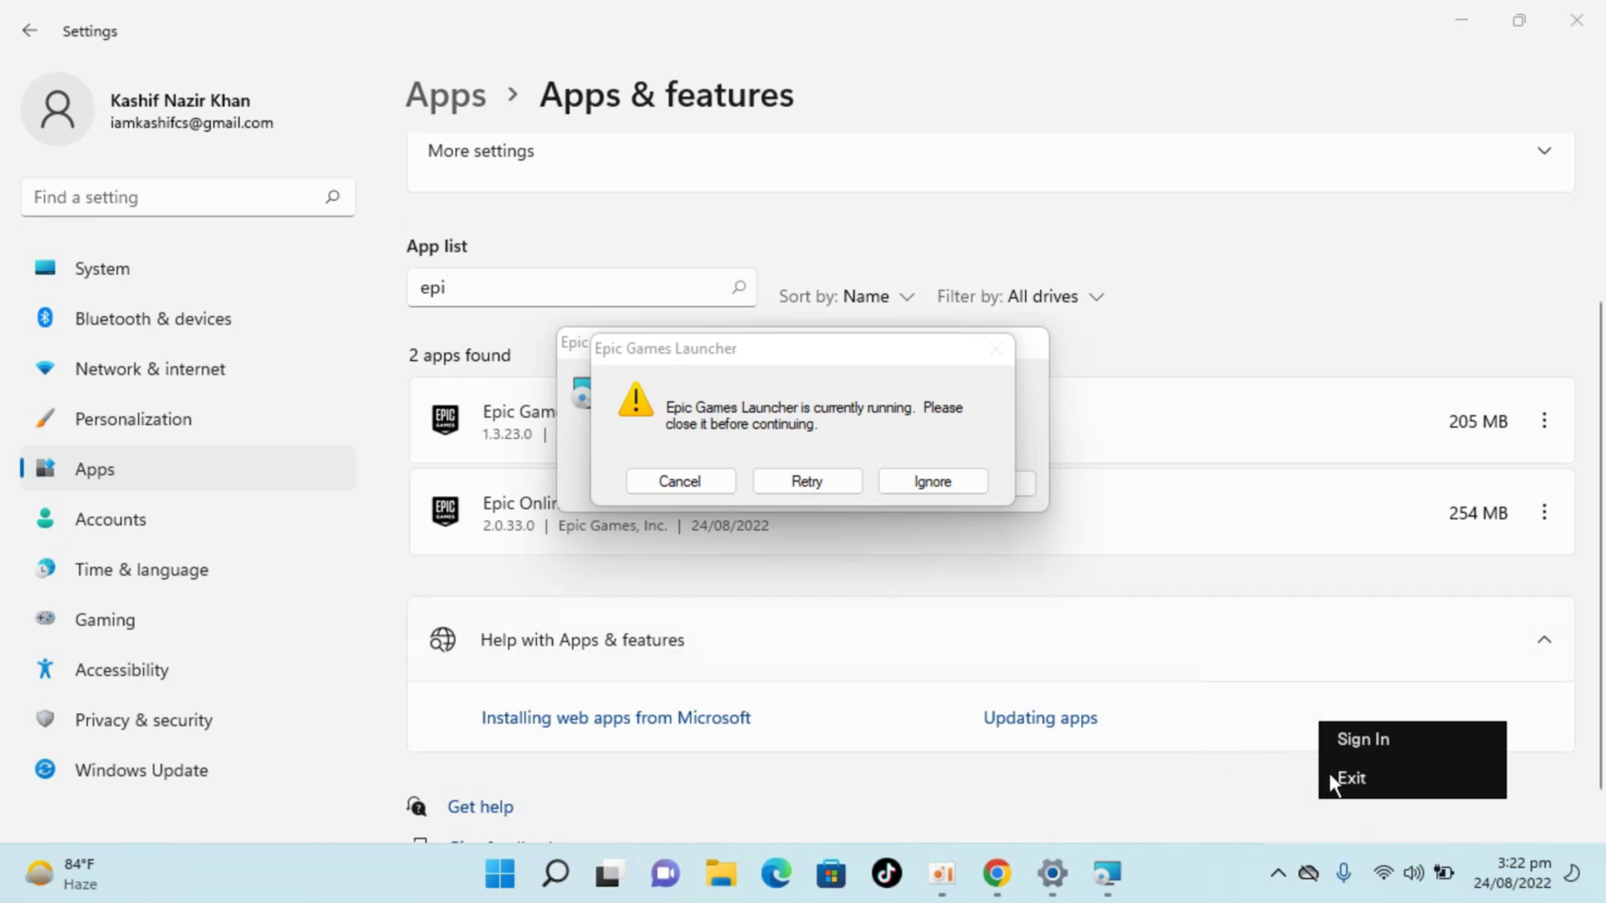
pyautogui.click(777, 478)
# Exit the tray Epic launcher again, which brings up its sign-in window
pyautogui.click(1277, 873)
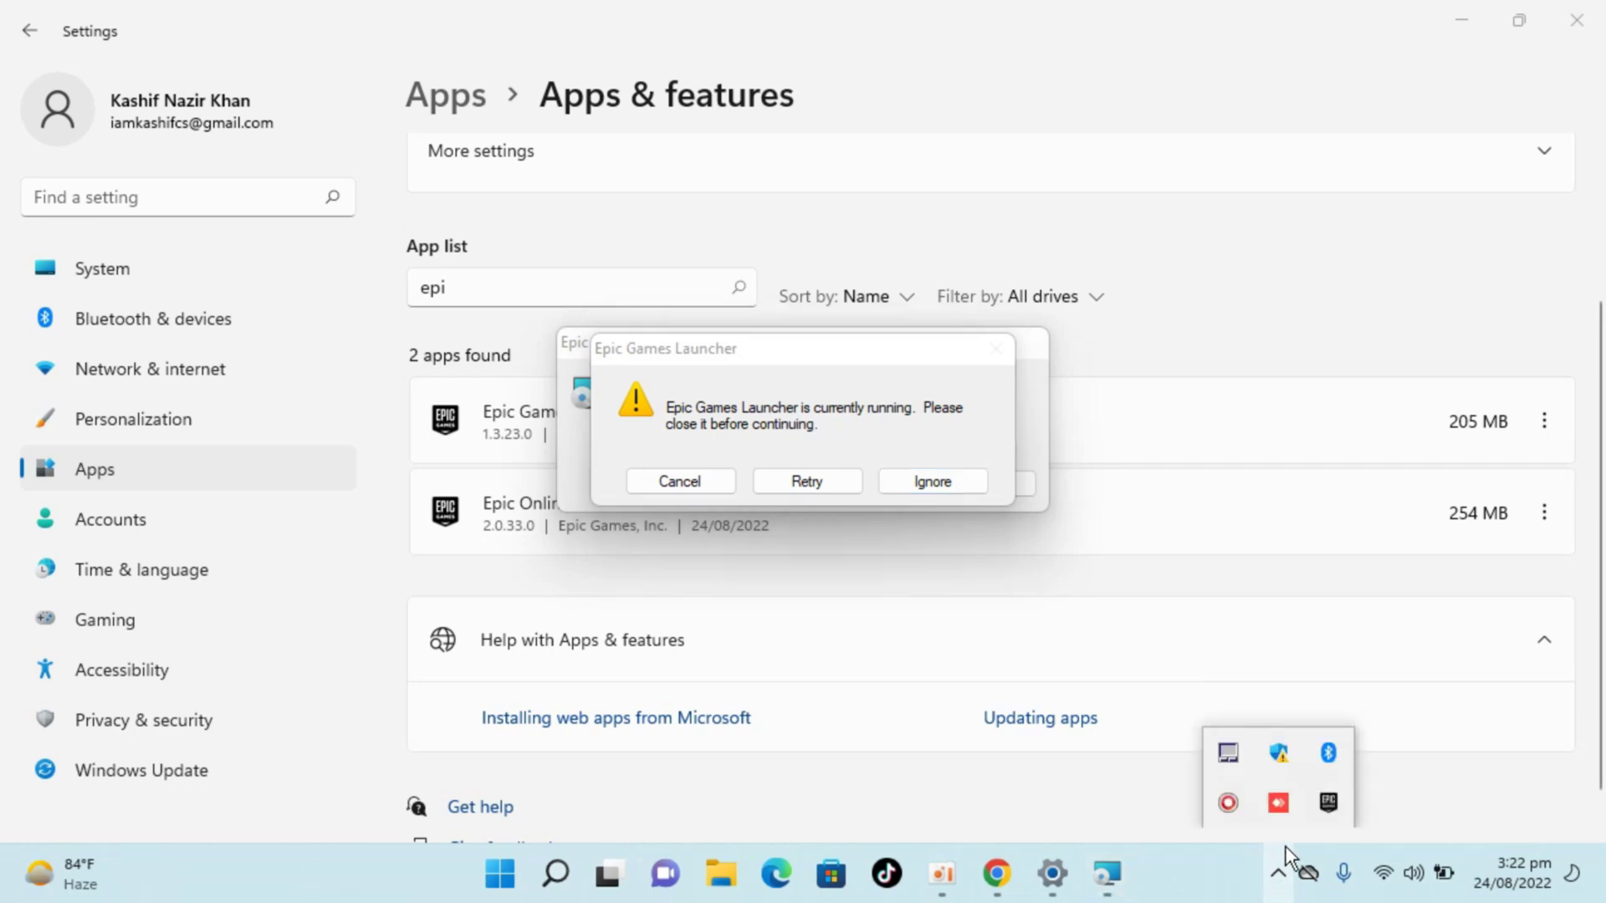
pyautogui.rightClick(1319, 805)
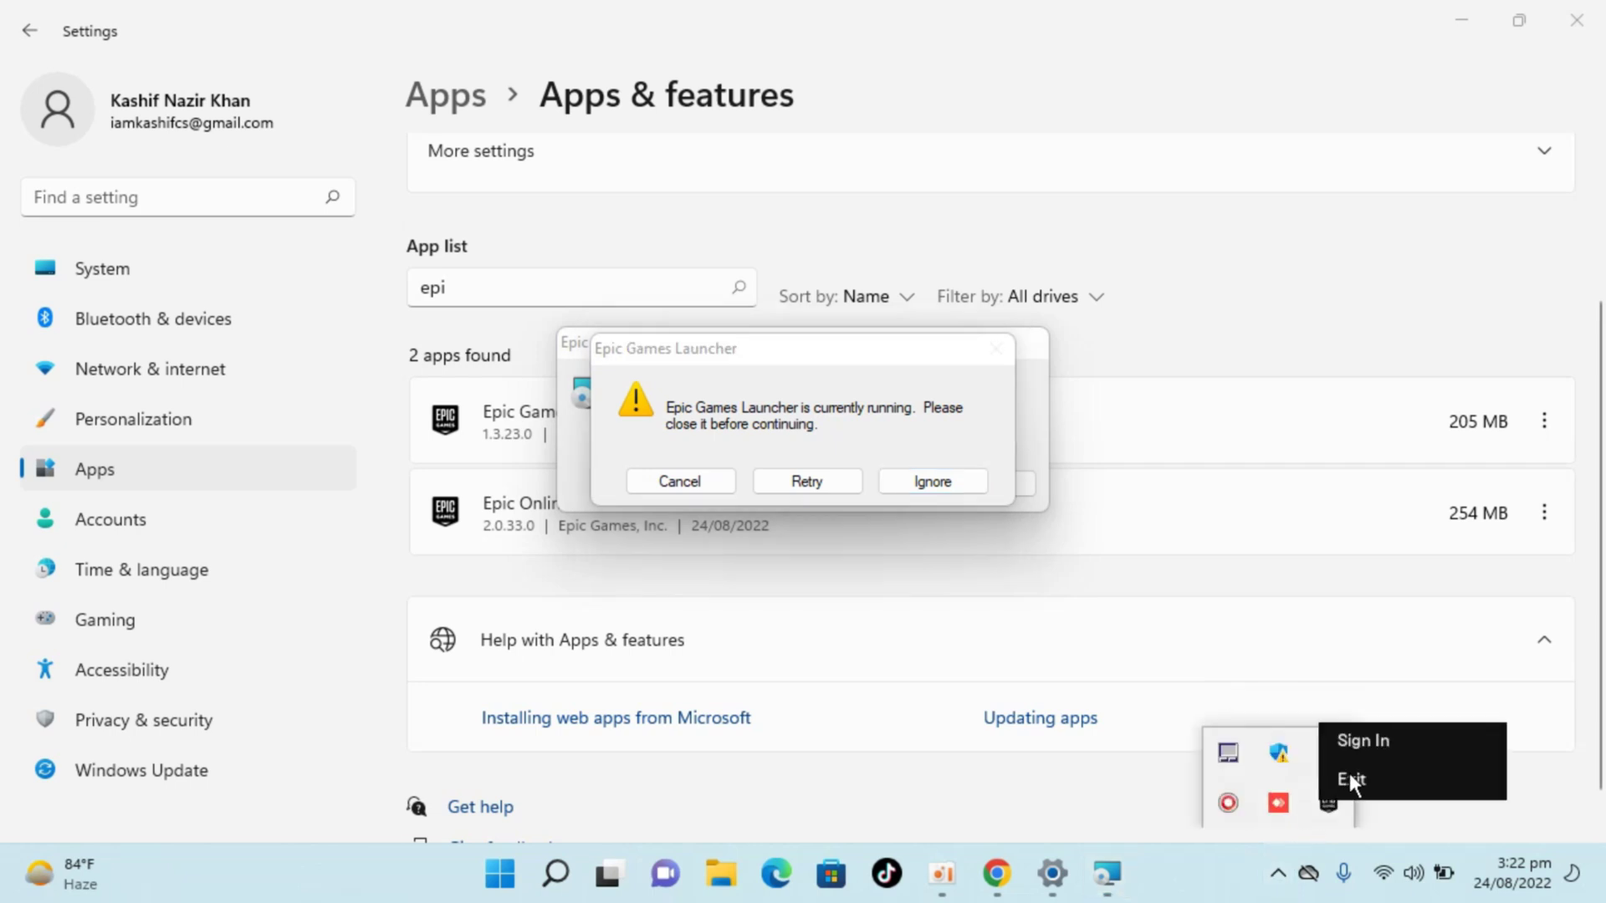
pyautogui.click(1348, 776)
pyautogui.click(1326, 805)
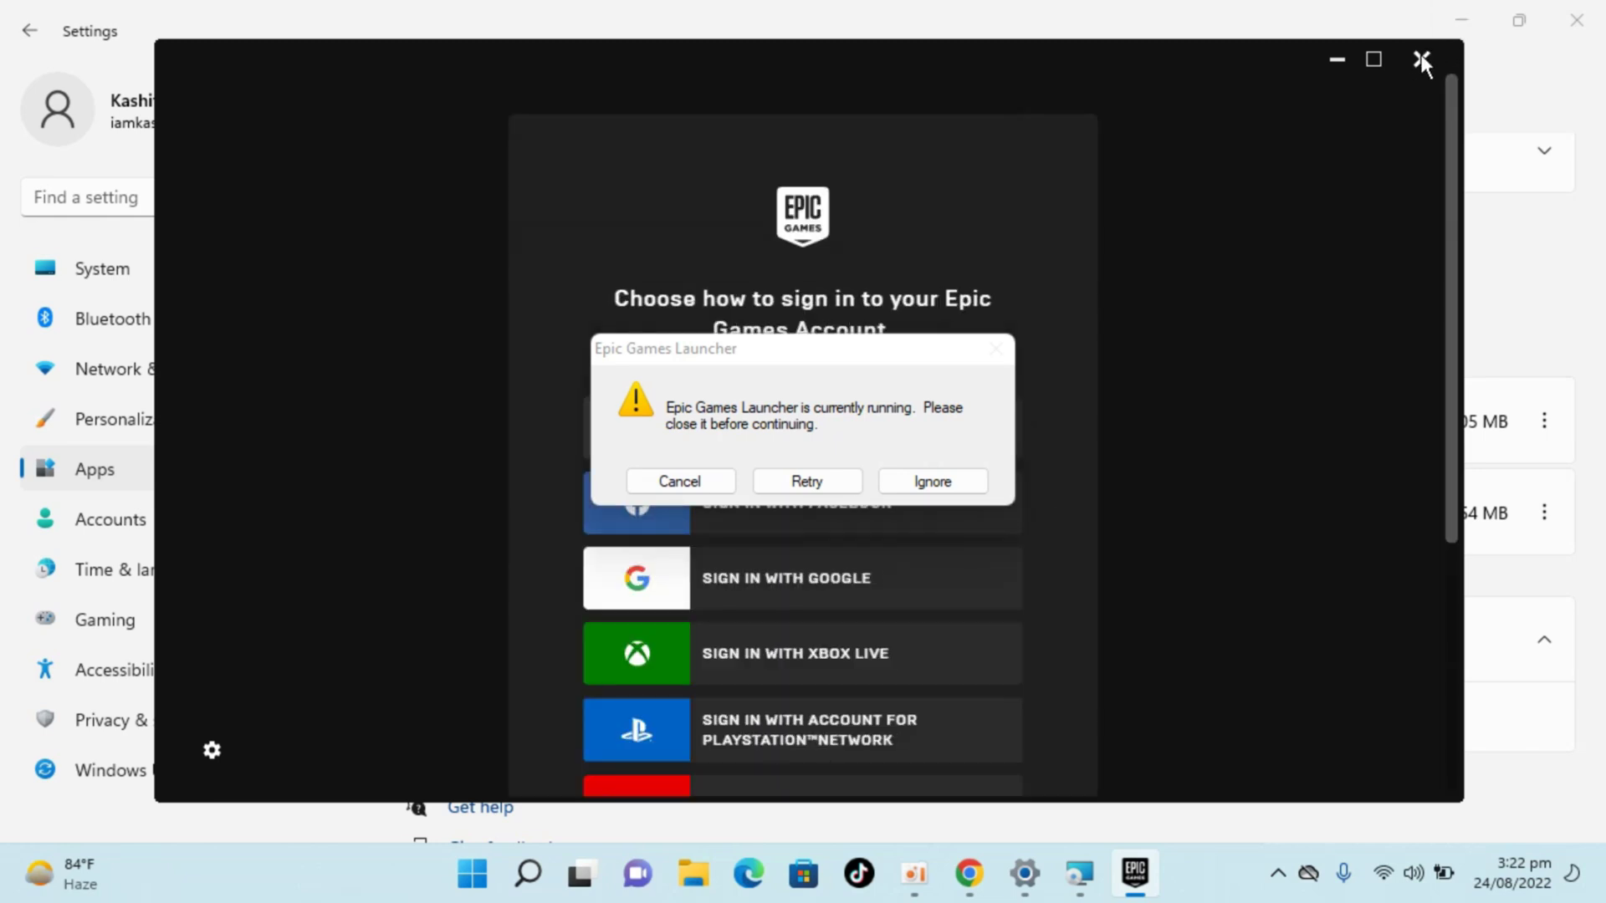
# Cancel the still-running warning, maximize the Epic sign-in window, and close the tray menus
pyautogui.click(673, 475)
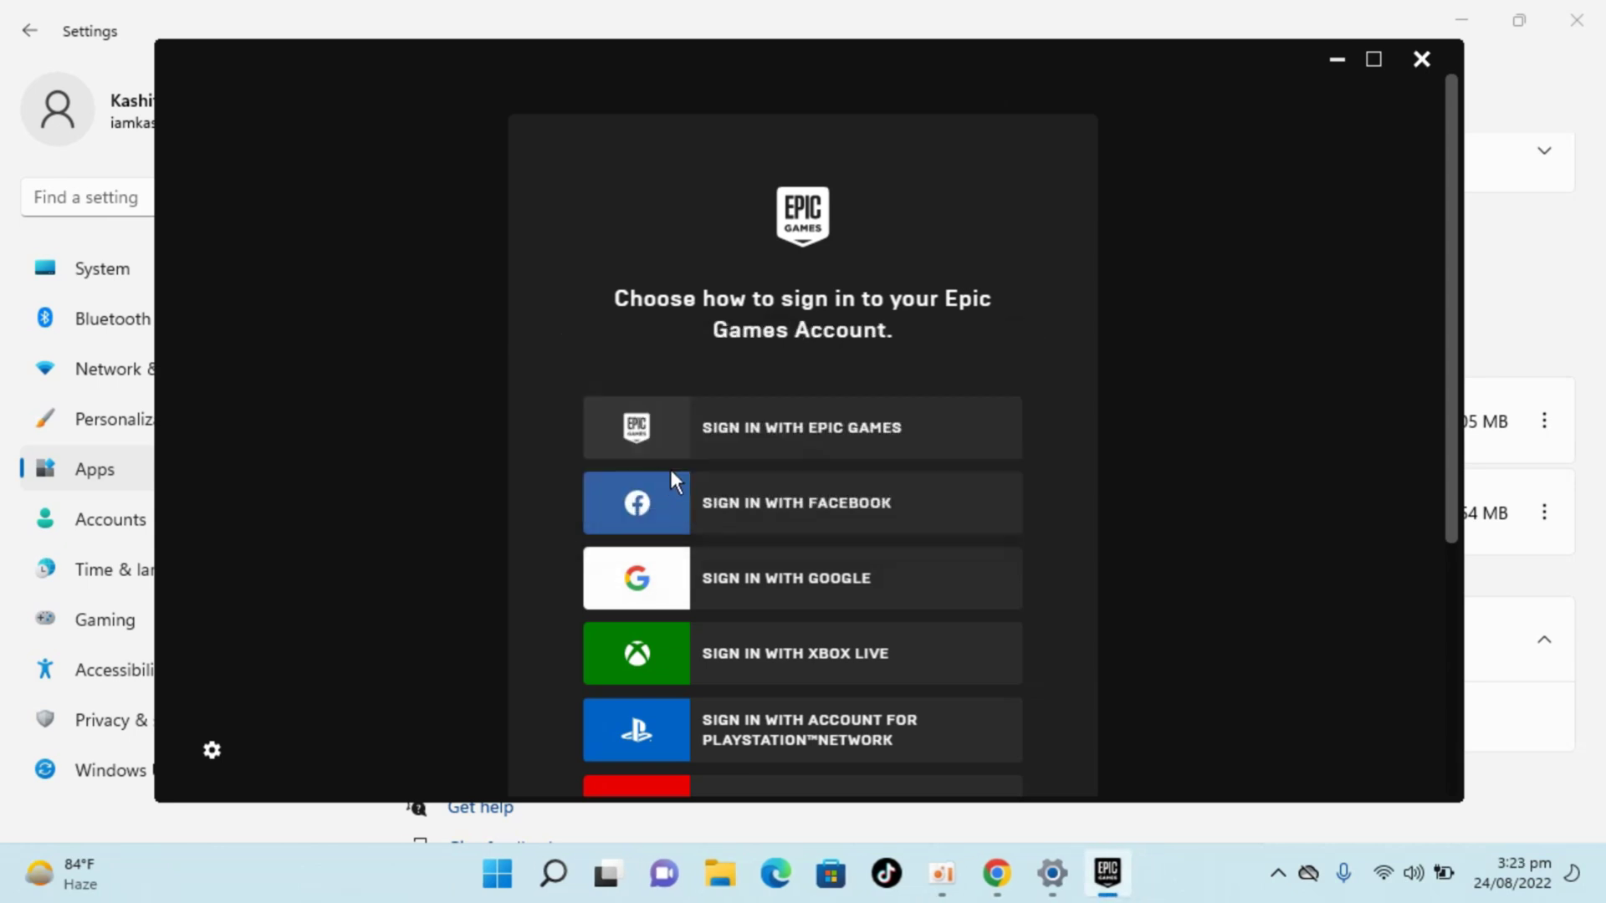
pyautogui.click(1419, 55)
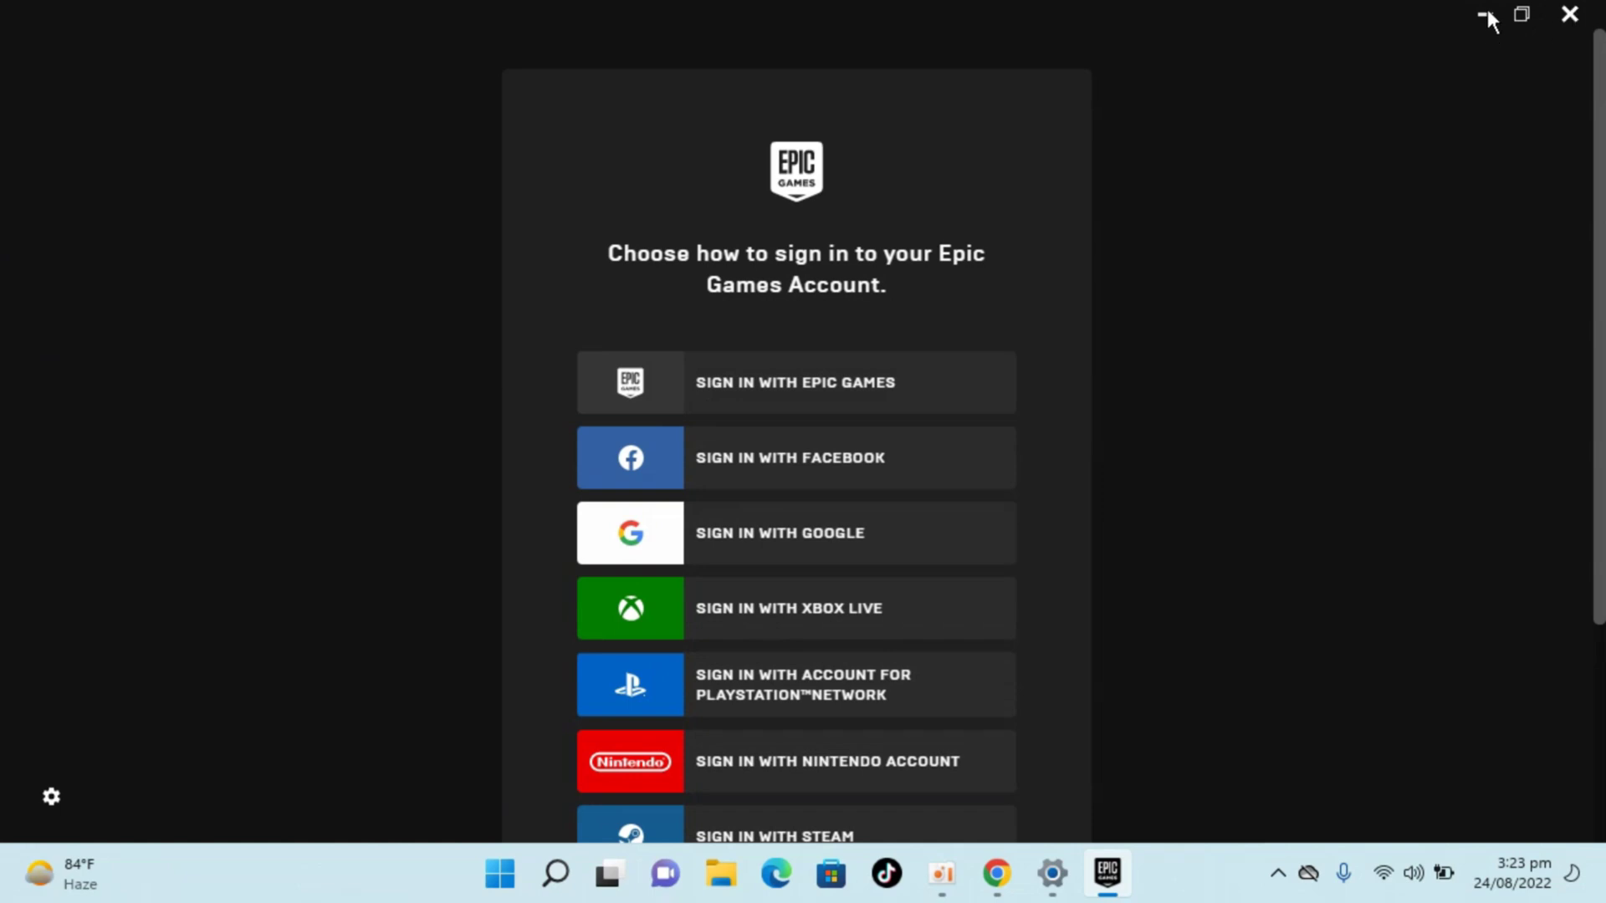
pyautogui.click(1277, 873)
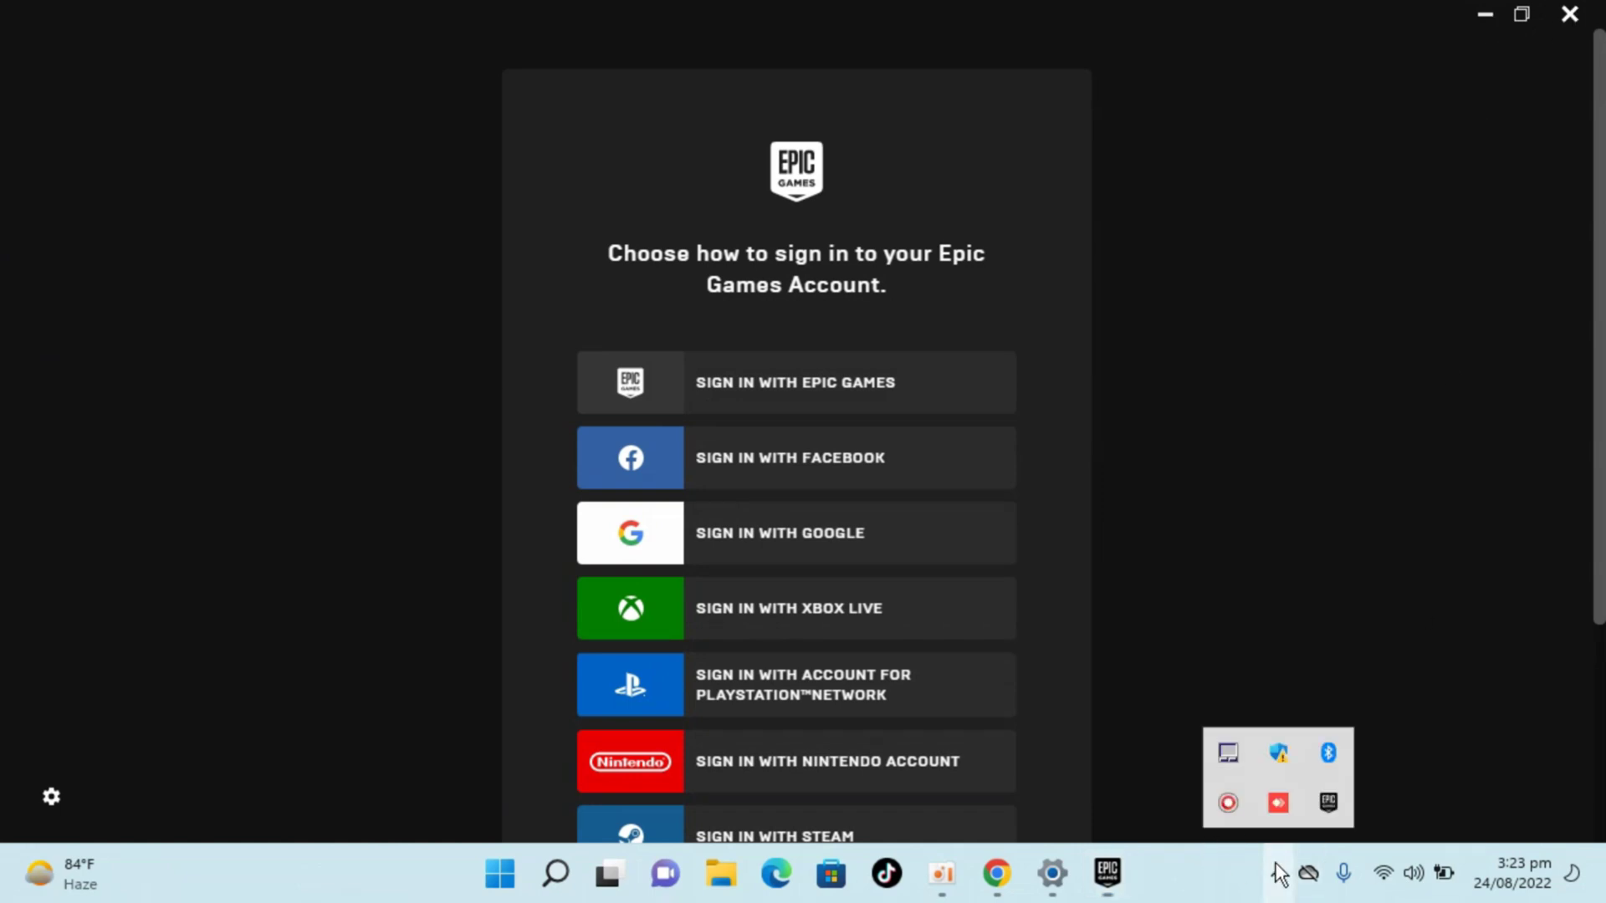
pyautogui.rightClick(1328, 803)
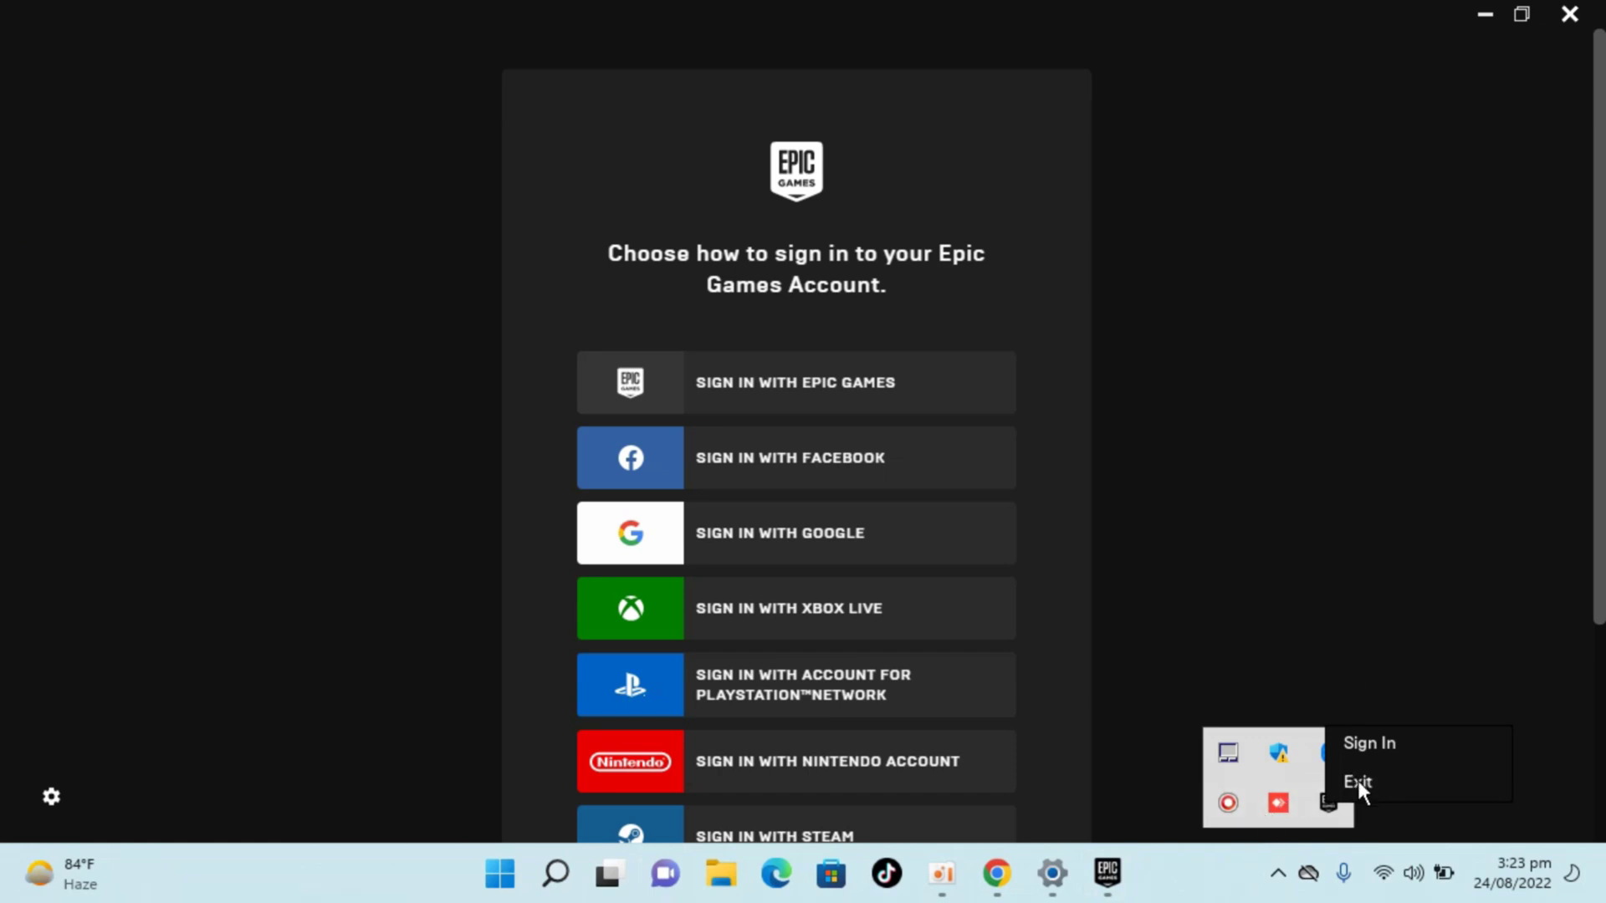
pyautogui.press('Escape')
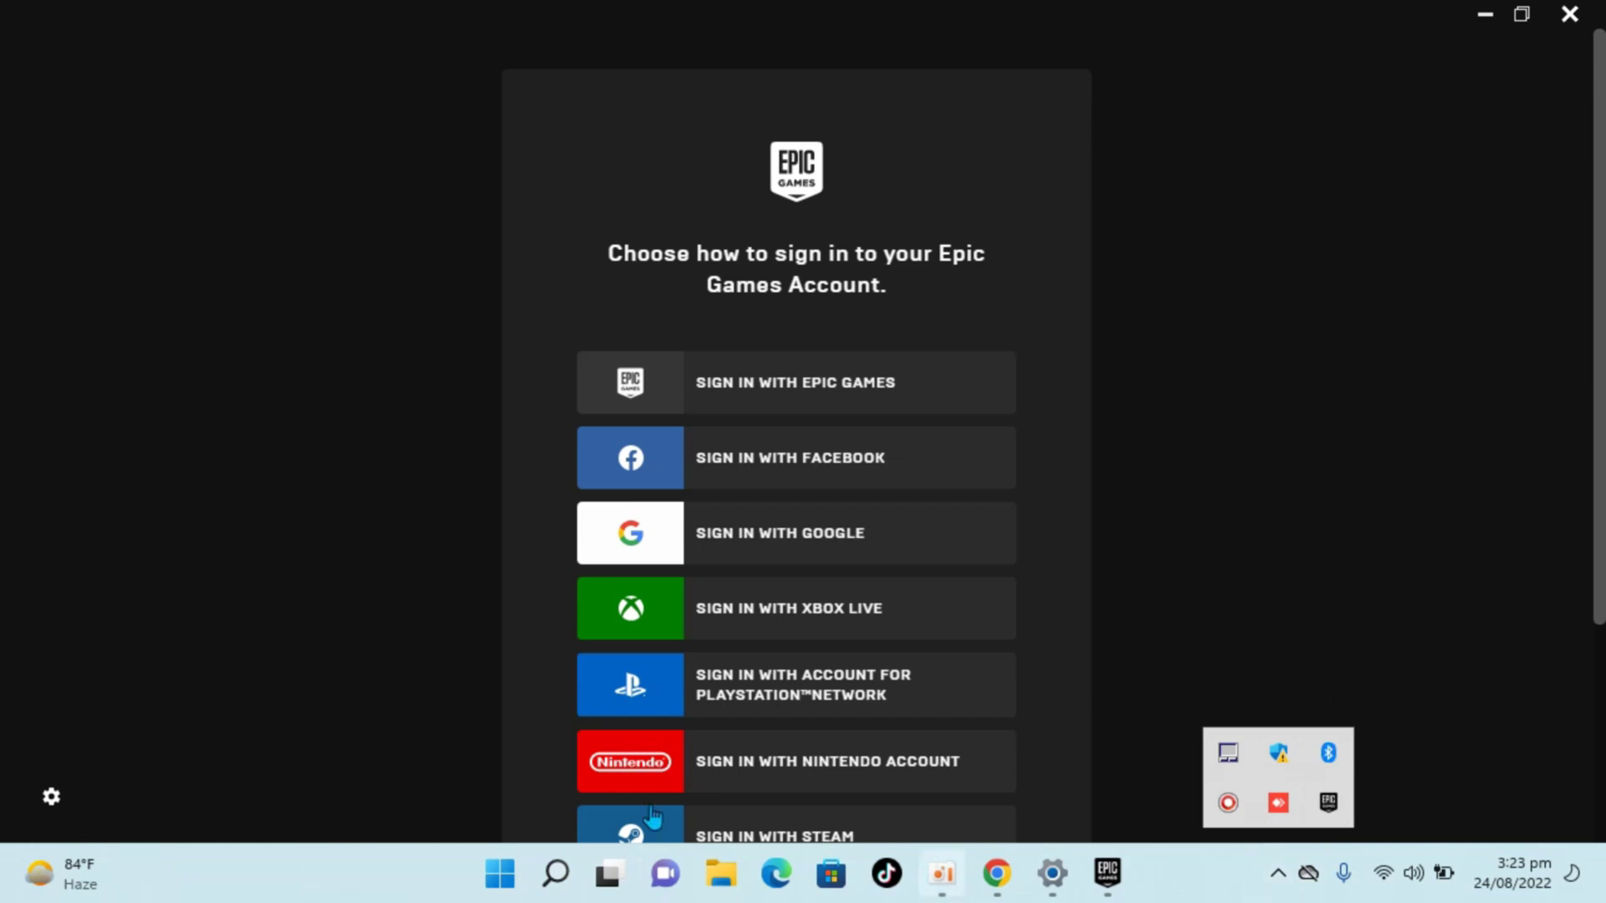
pyautogui.press('Escape')
# End the EpicGamesLauncher process in Task Manager, opened from the Start right-click menu
pyautogui.rightClick(500, 875)
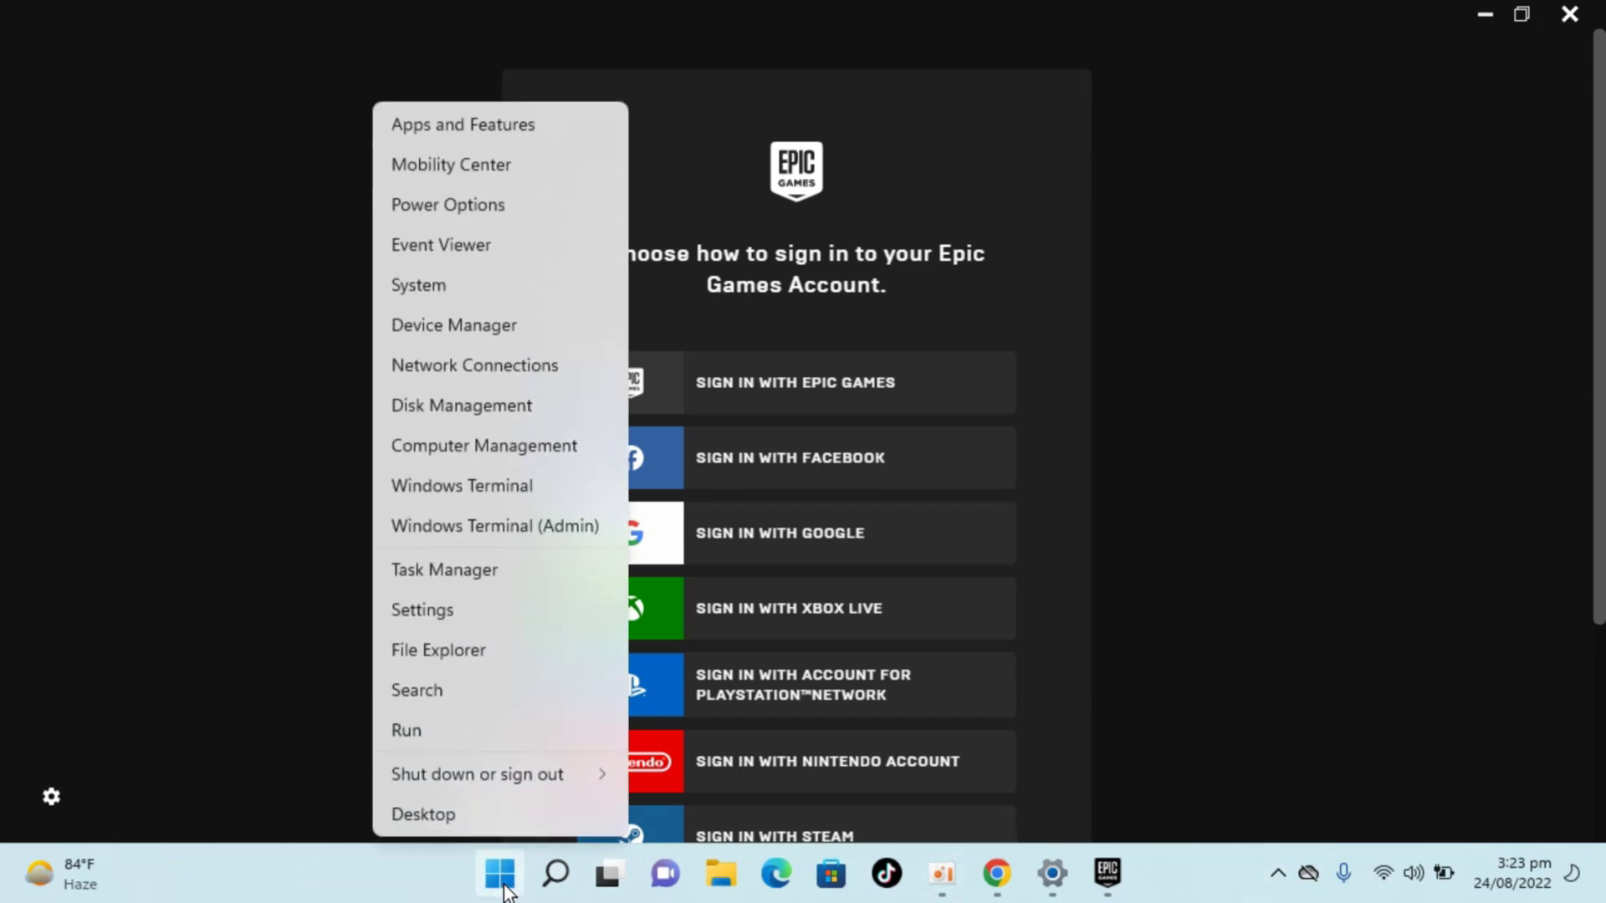
pyautogui.click(459, 571)
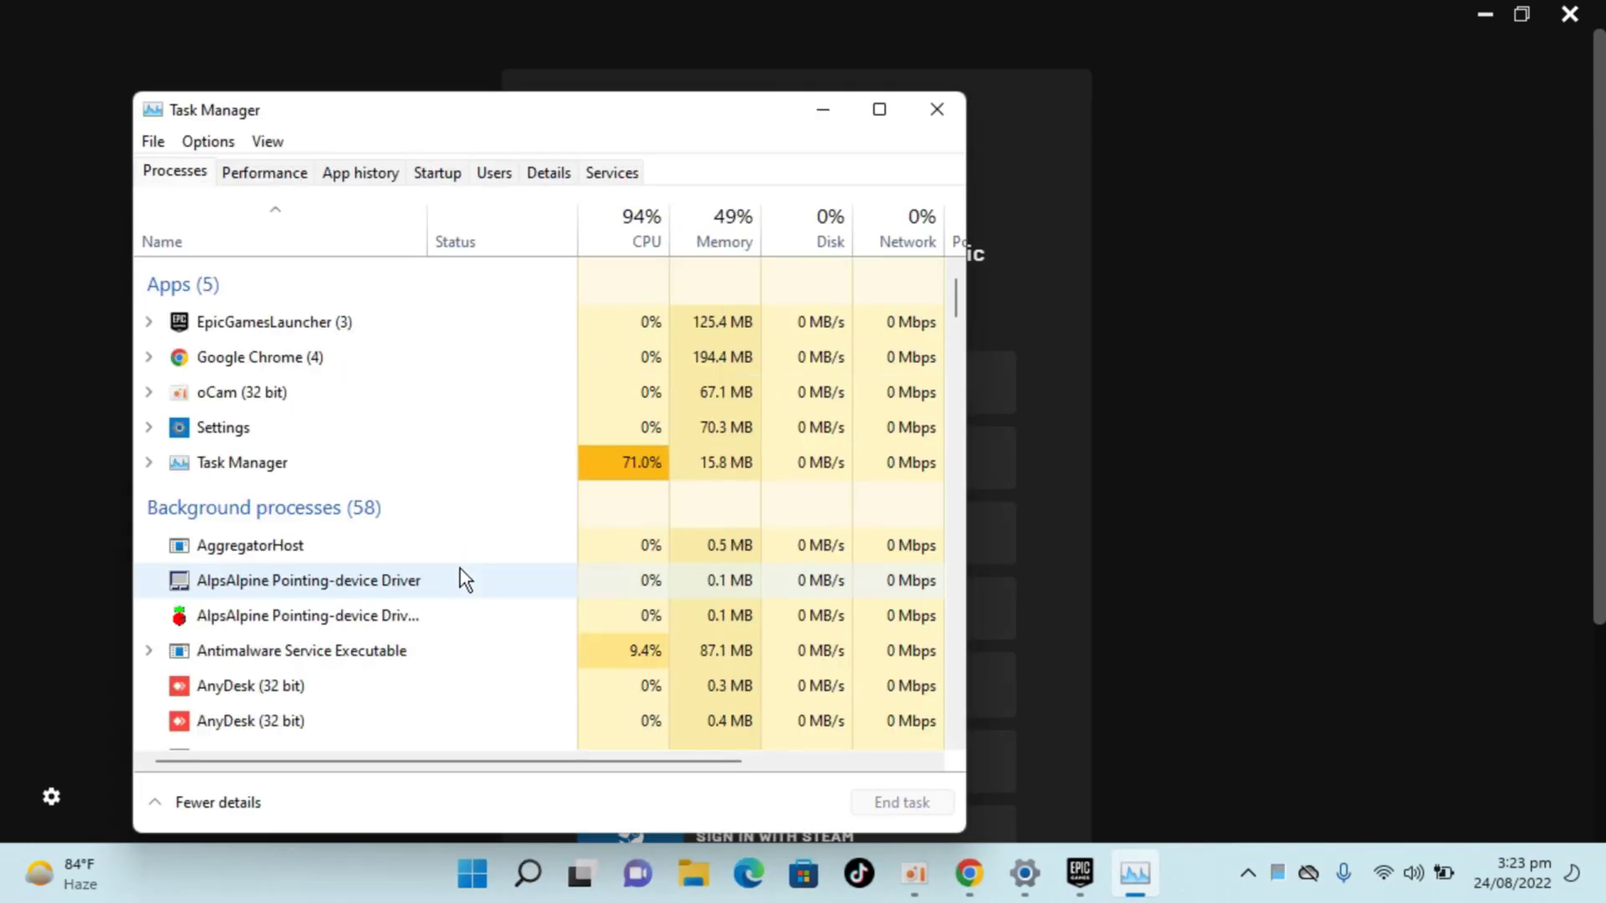
pyautogui.click(297, 327)
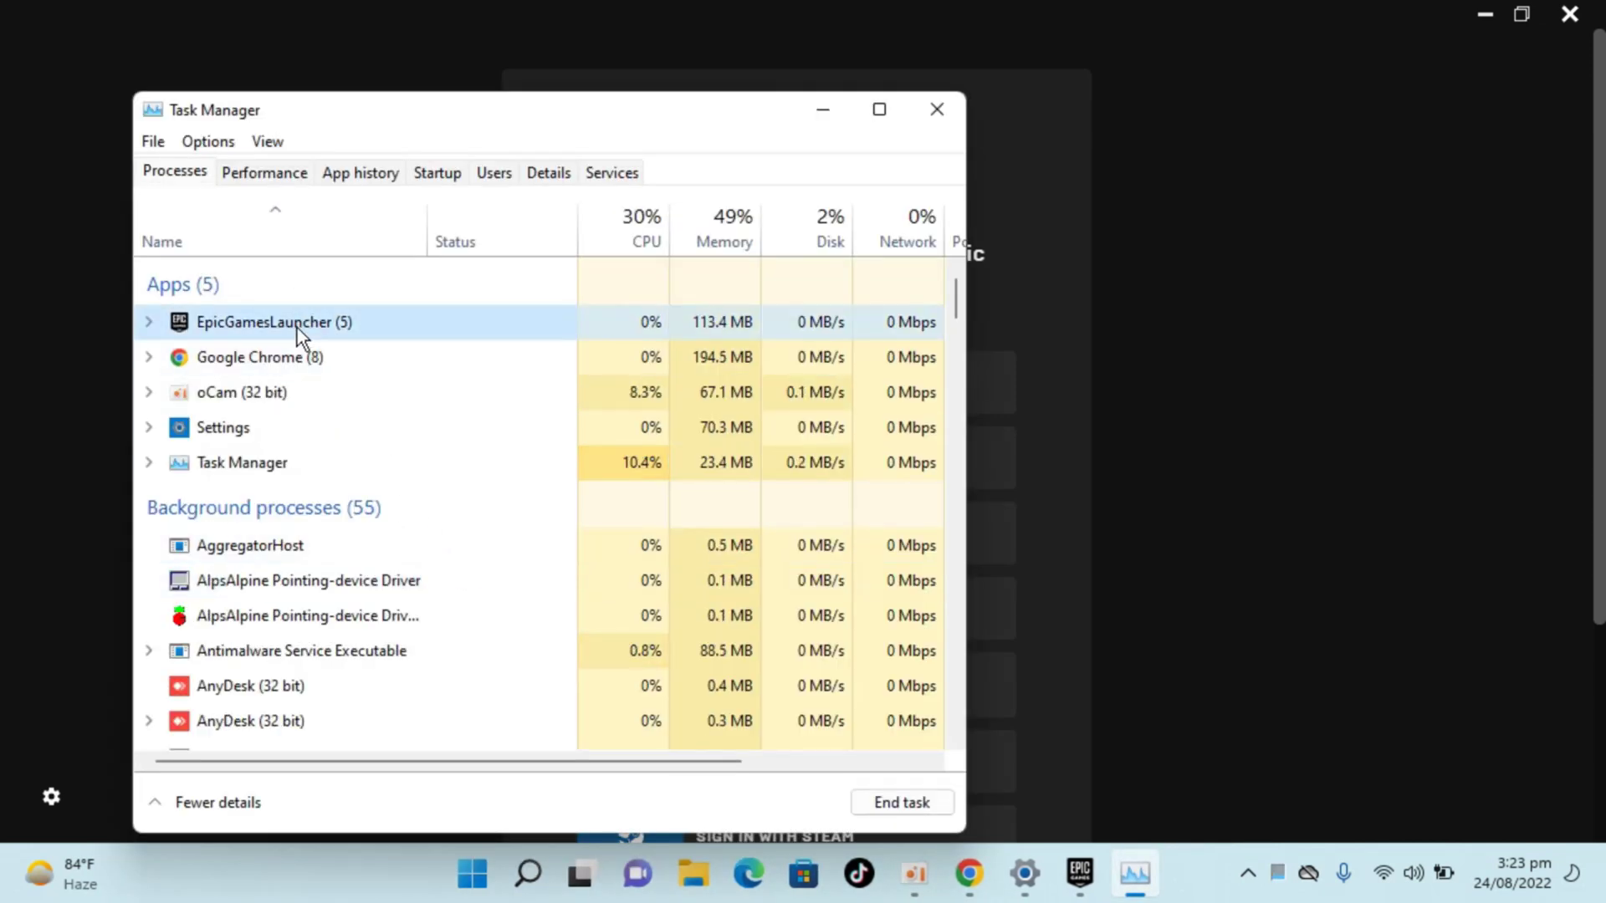
pyautogui.rightClick(298, 328)
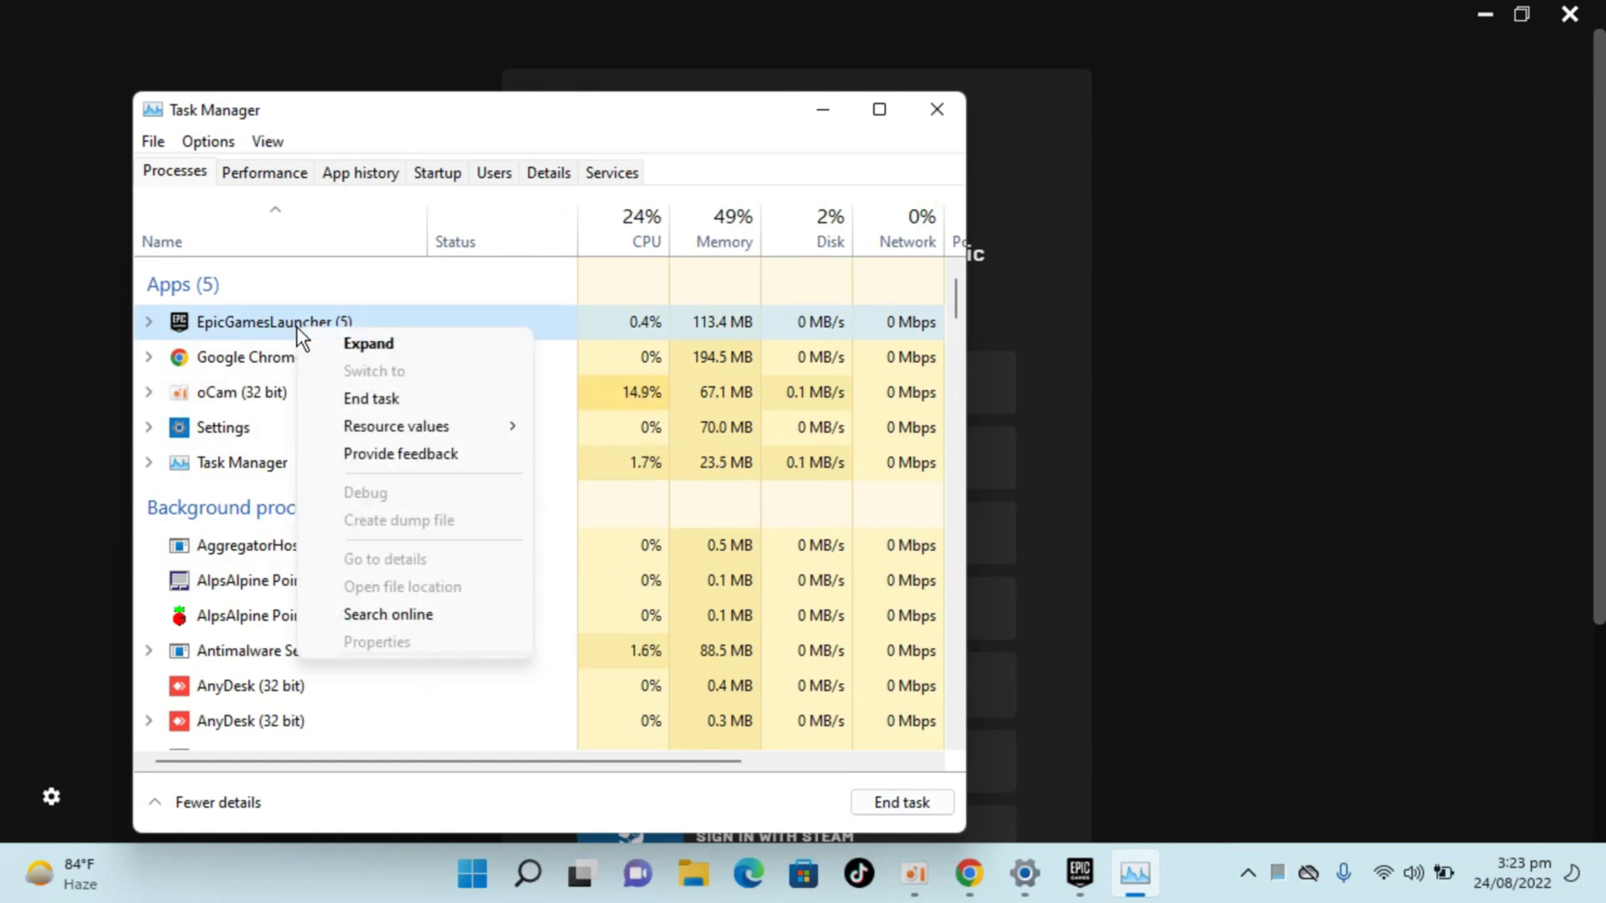
pyautogui.click(348, 397)
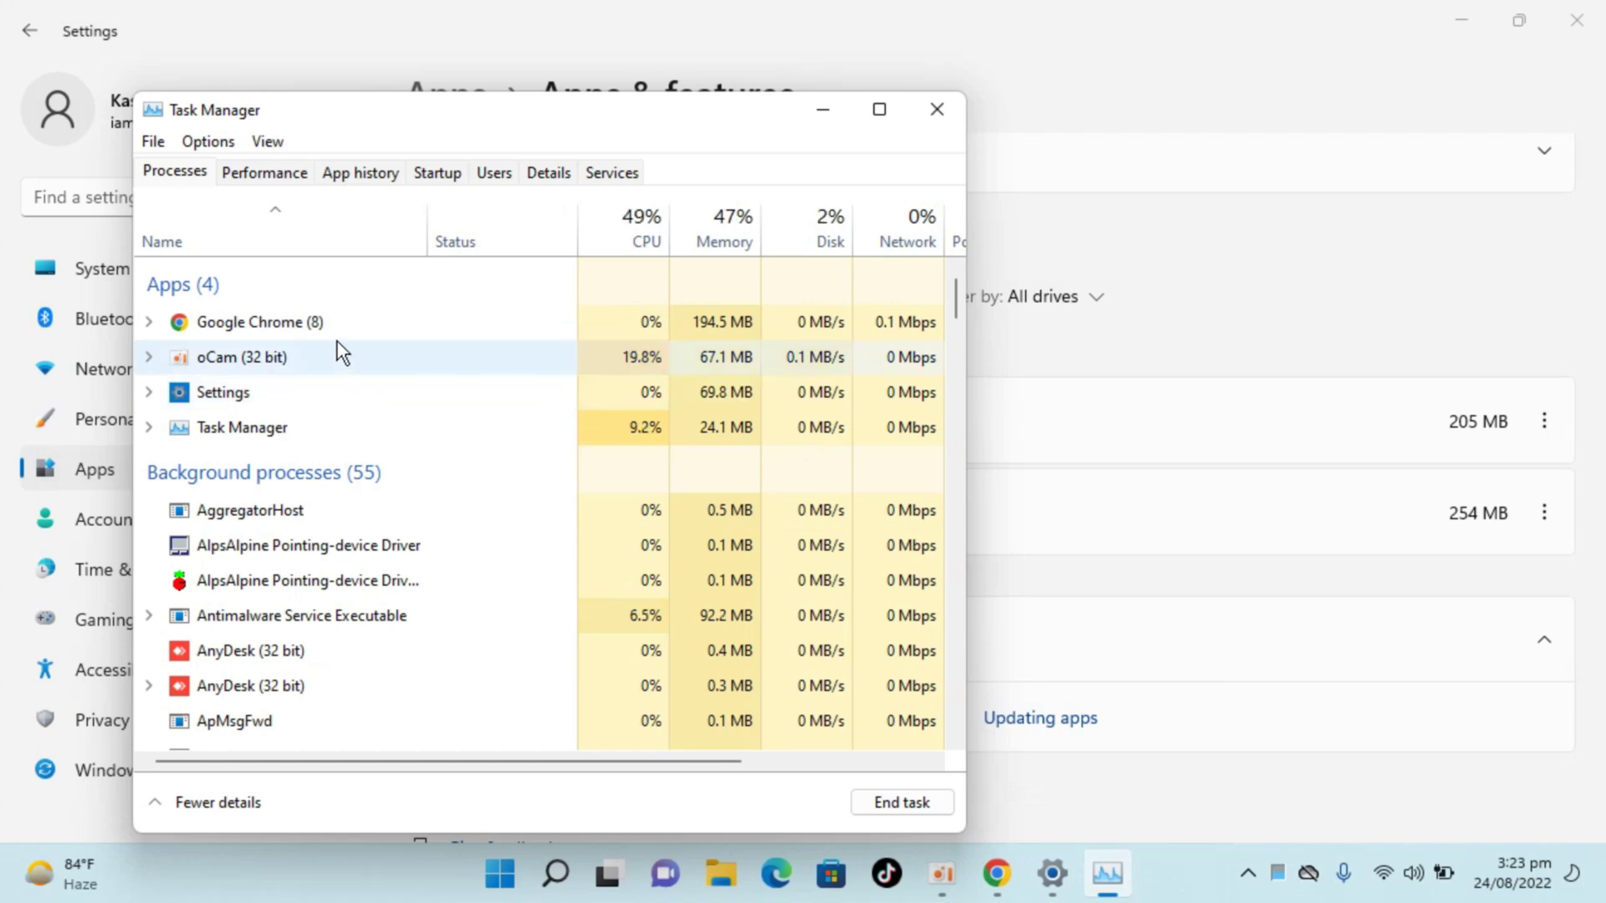
# Minimize Task Manager and uninstall Epic Games Launcher from the 'epi'-filtered app list
pyautogui.click(813, 116)
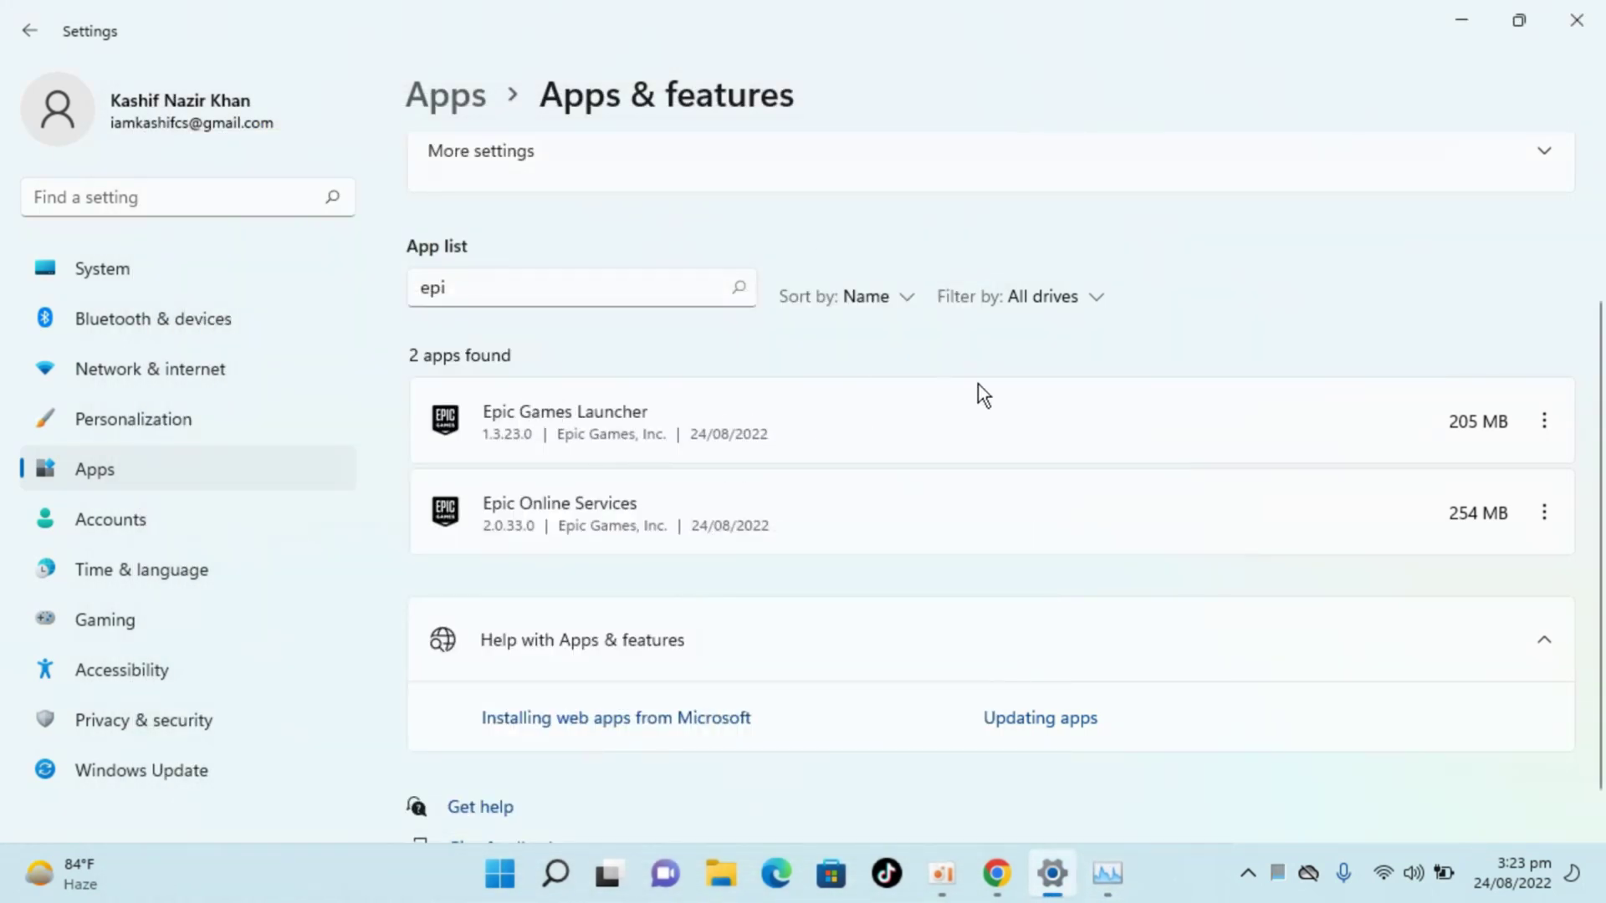
pyautogui.click(1542, 422)
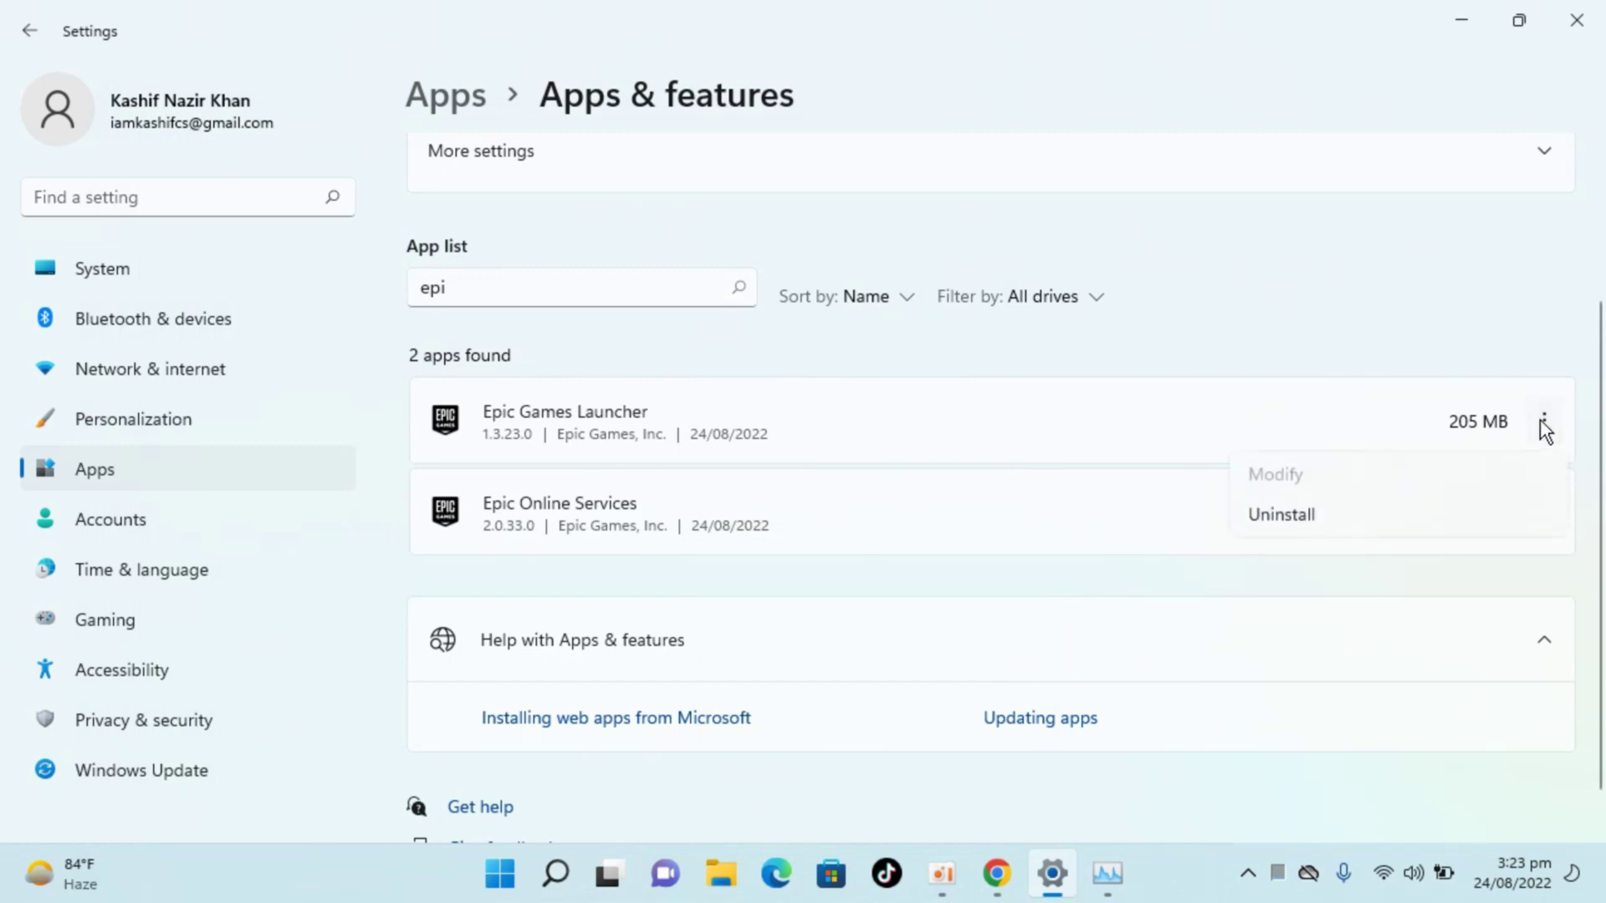
pyautogui.click(1388, 516)
pyautogui.click(1497, 553)
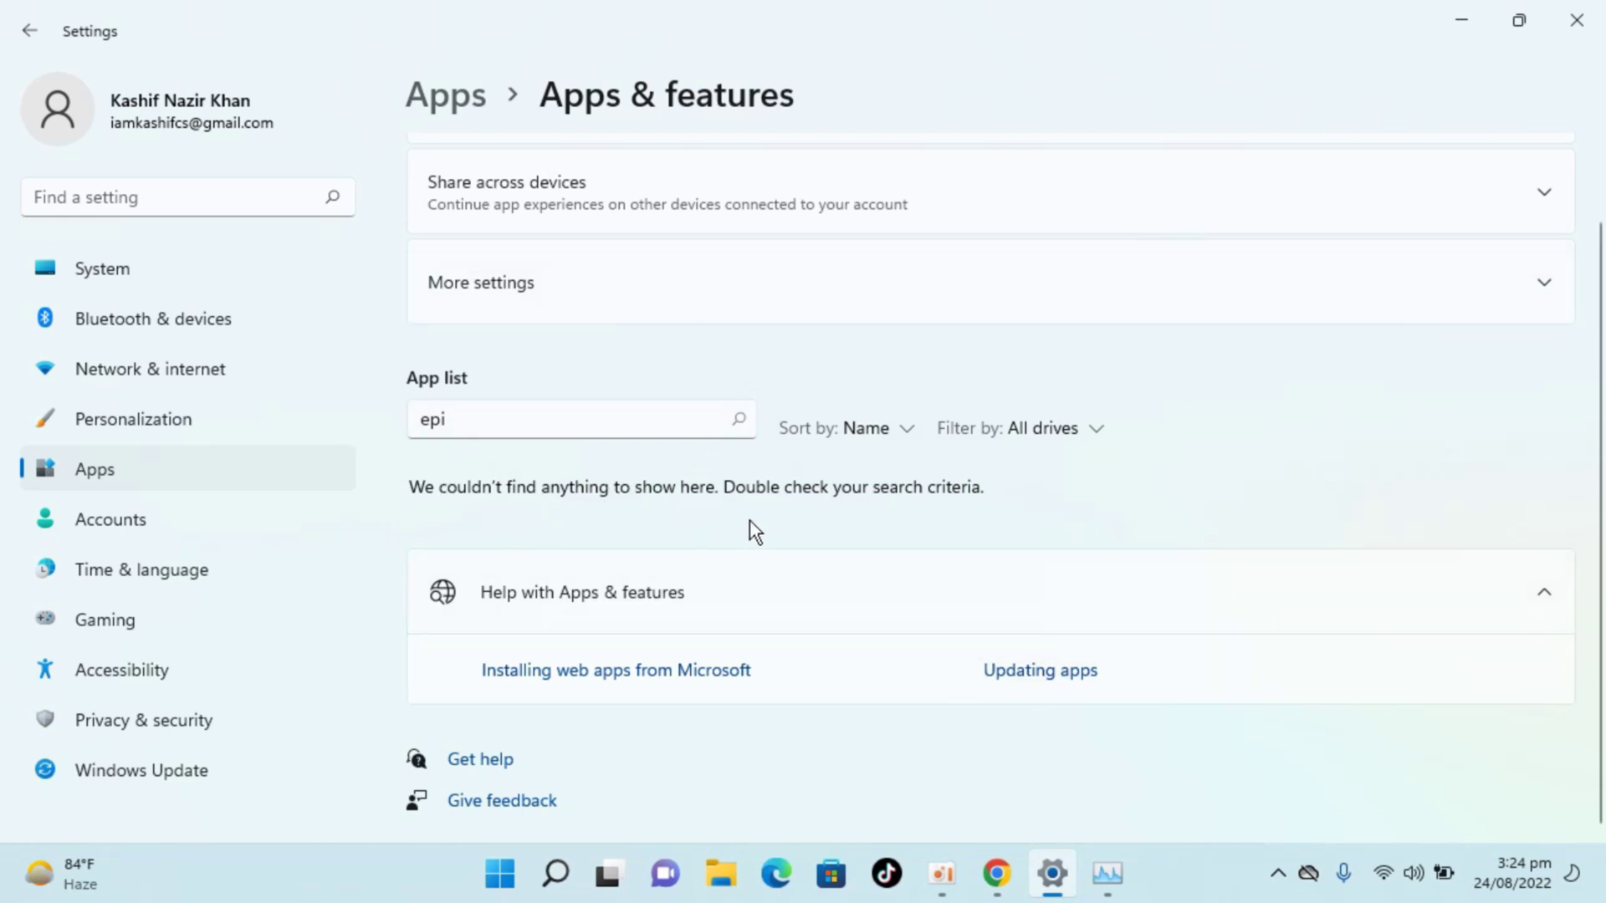
# Minimize Settings and check that the desktop no longer has an Epic Games shortcut
pyautogui.click(1471, 13)
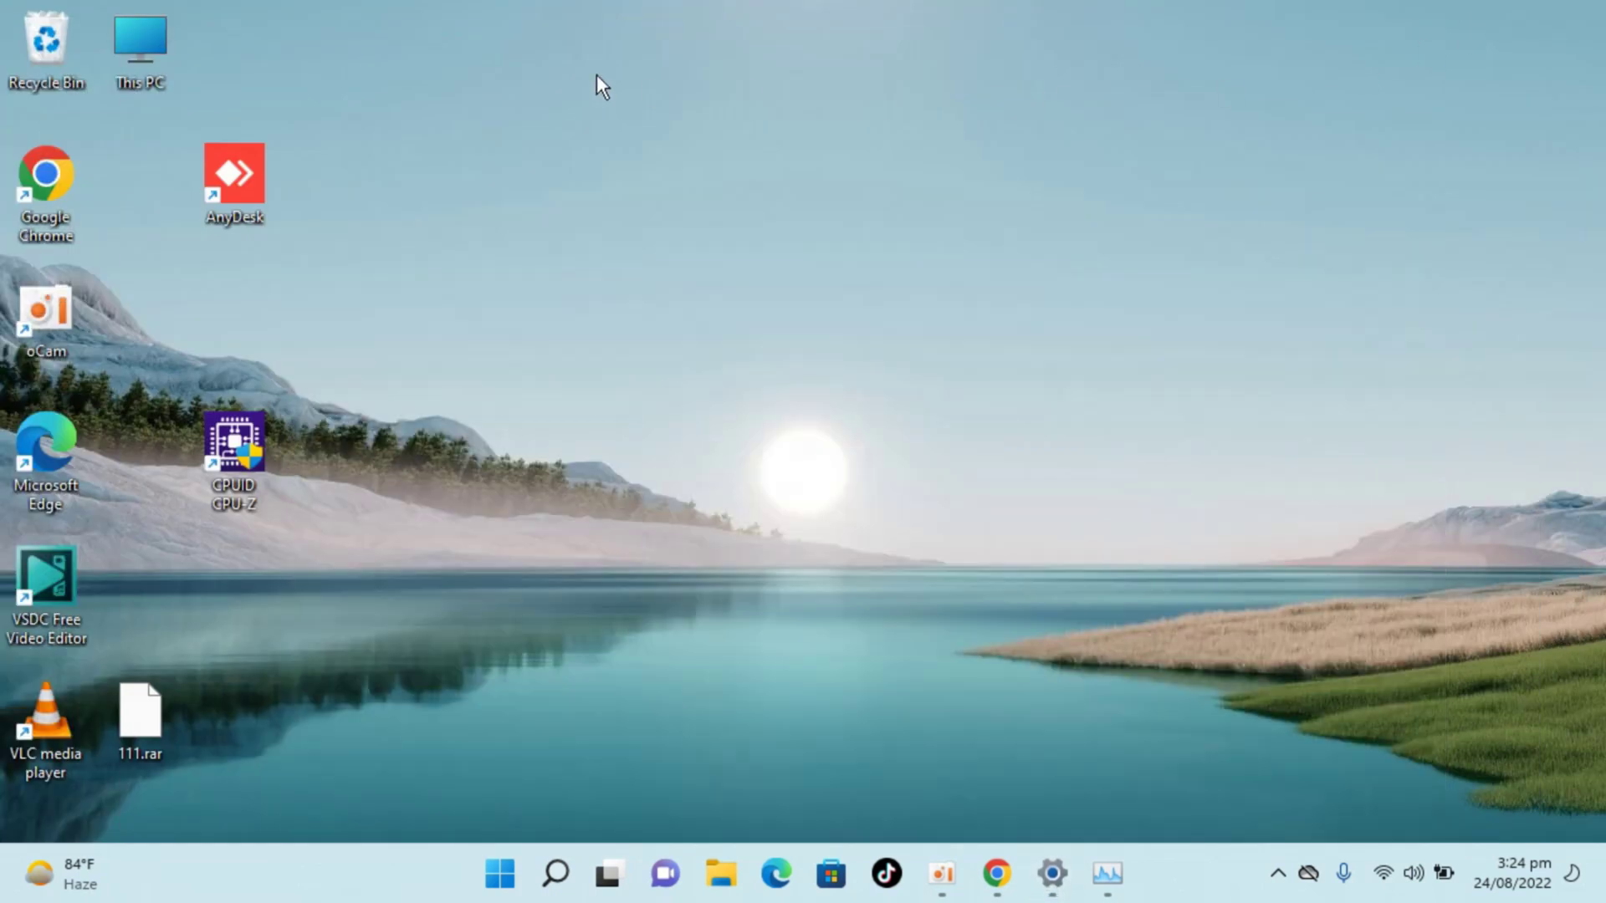
pyautogui.moveTo(256, 3); pyautogui.dragTo(283, 672)
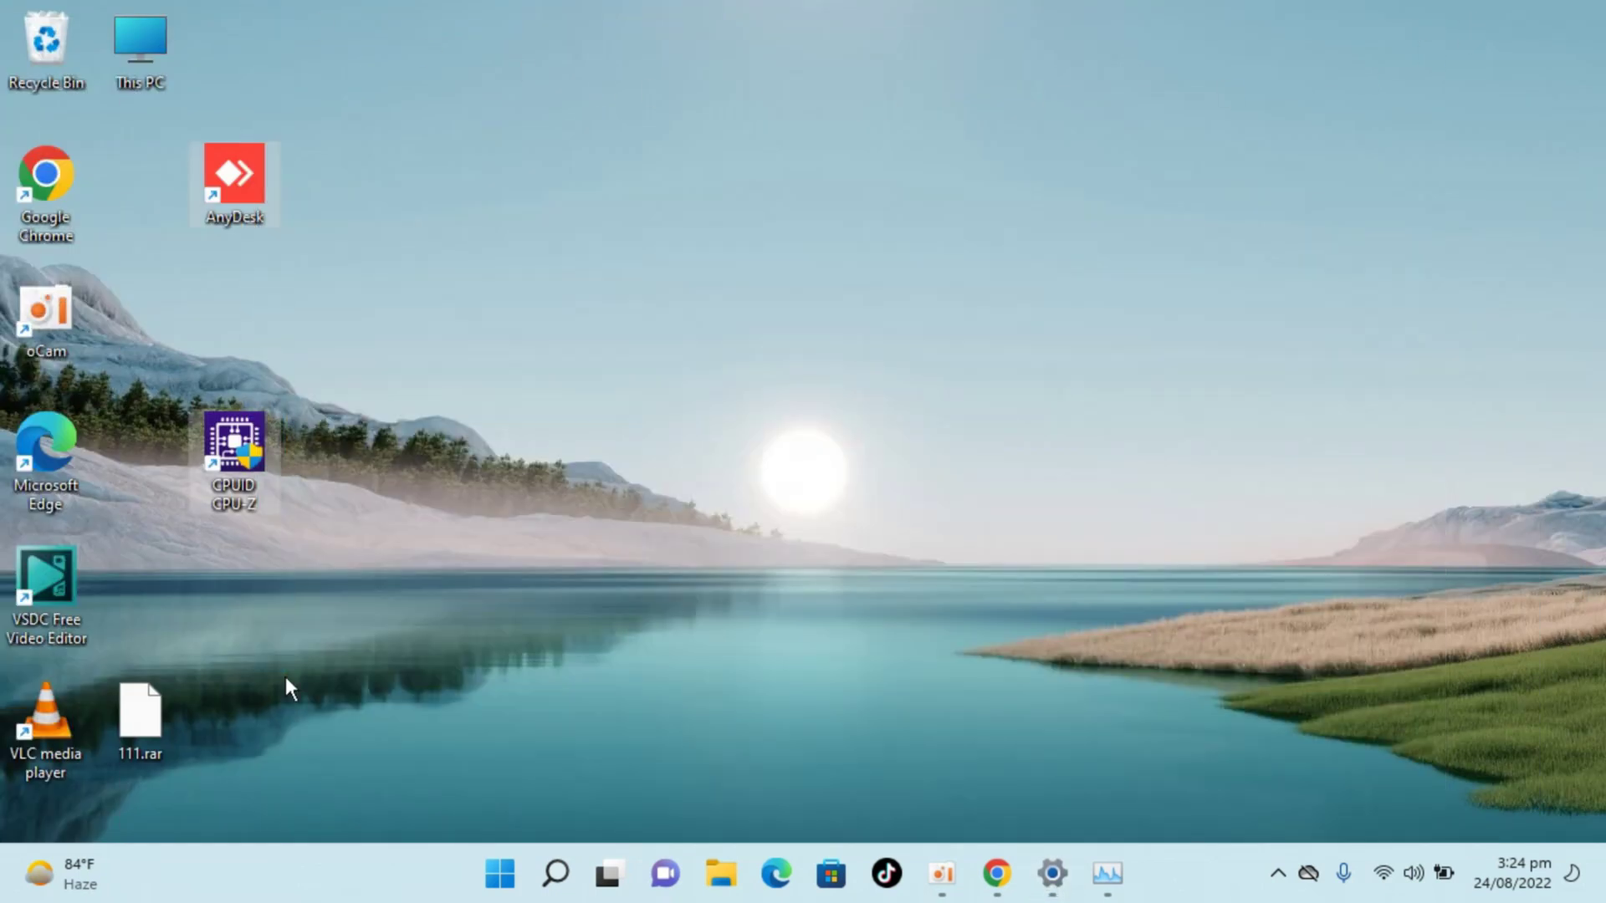
pyautogui.click(1112, 352)
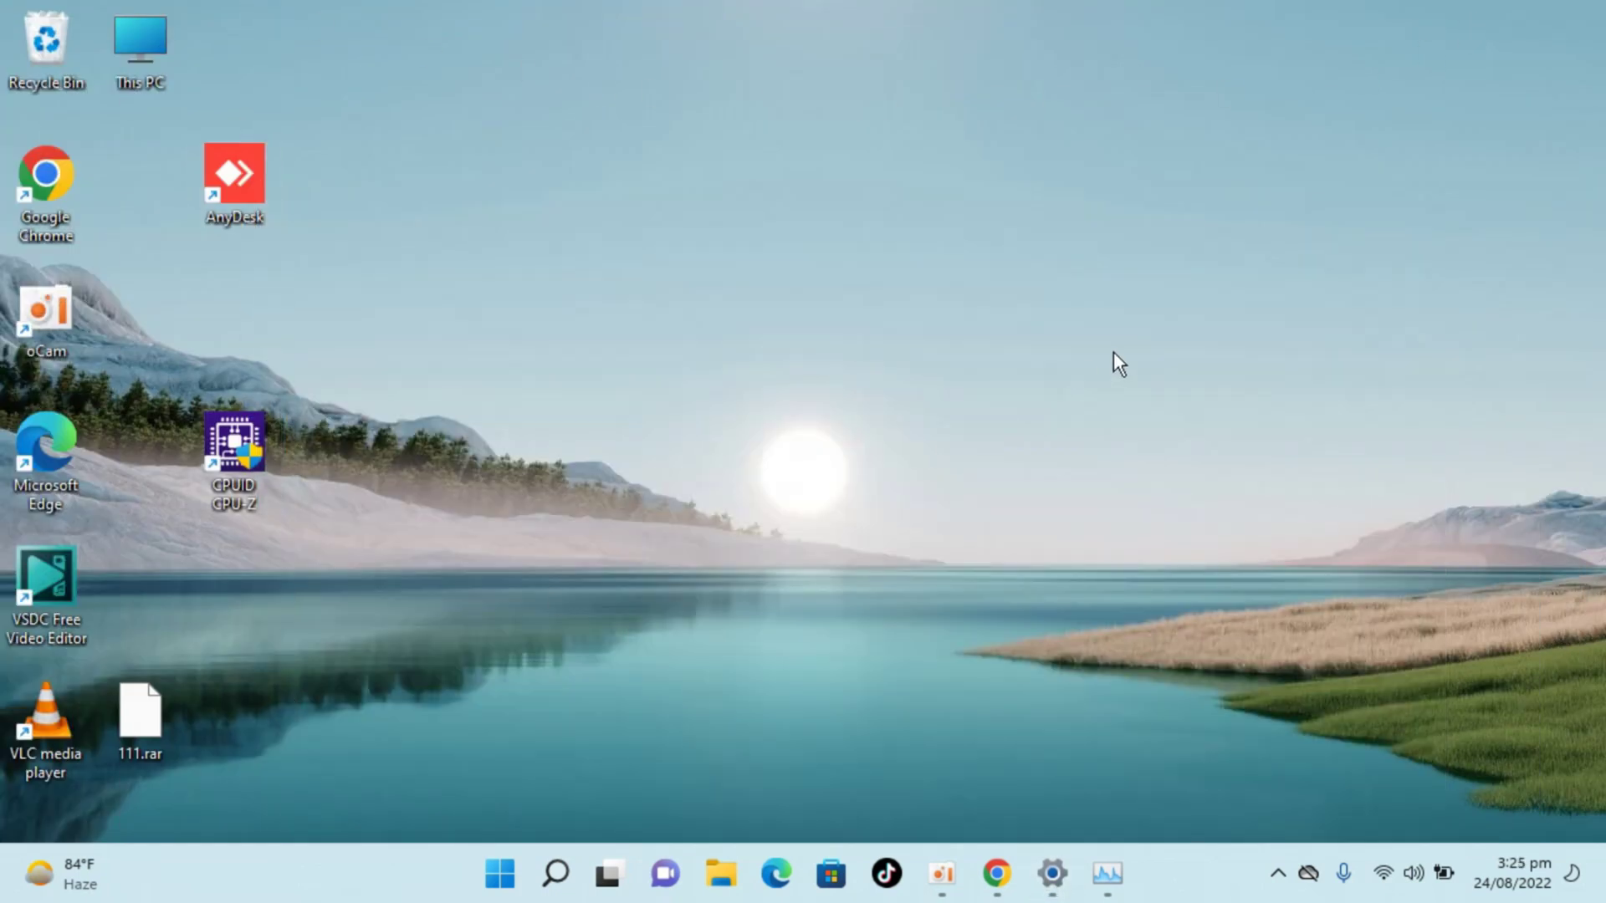